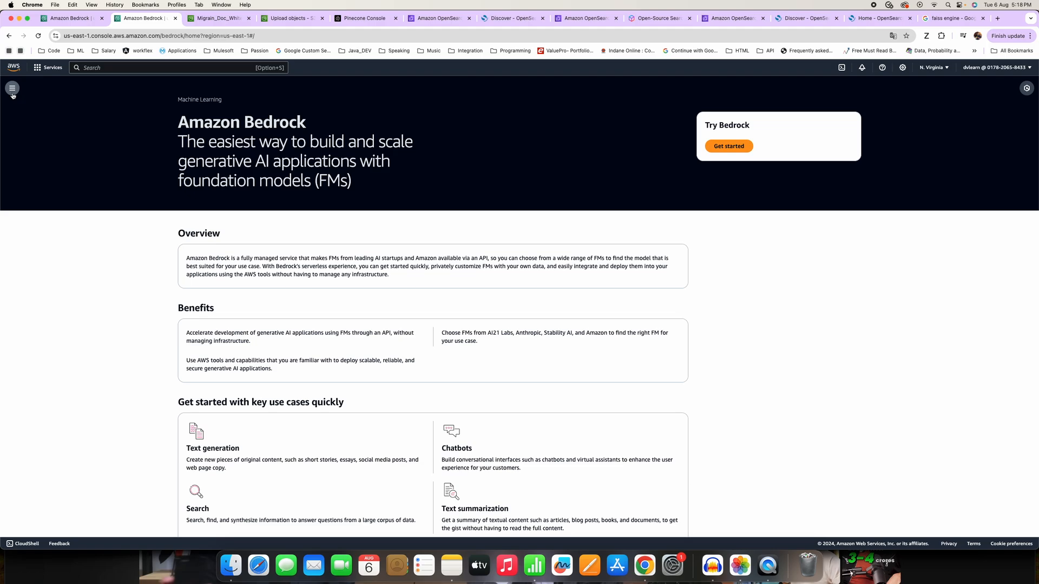
Open Bedrock's Guardrails page and start creating a new guardrail.
click(12, 88)
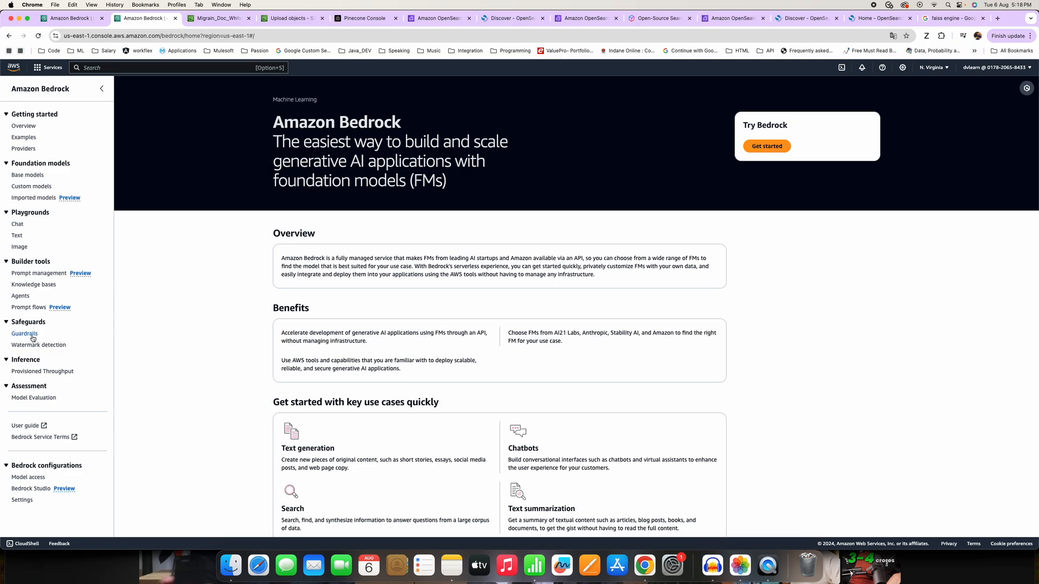
click(27, 334)
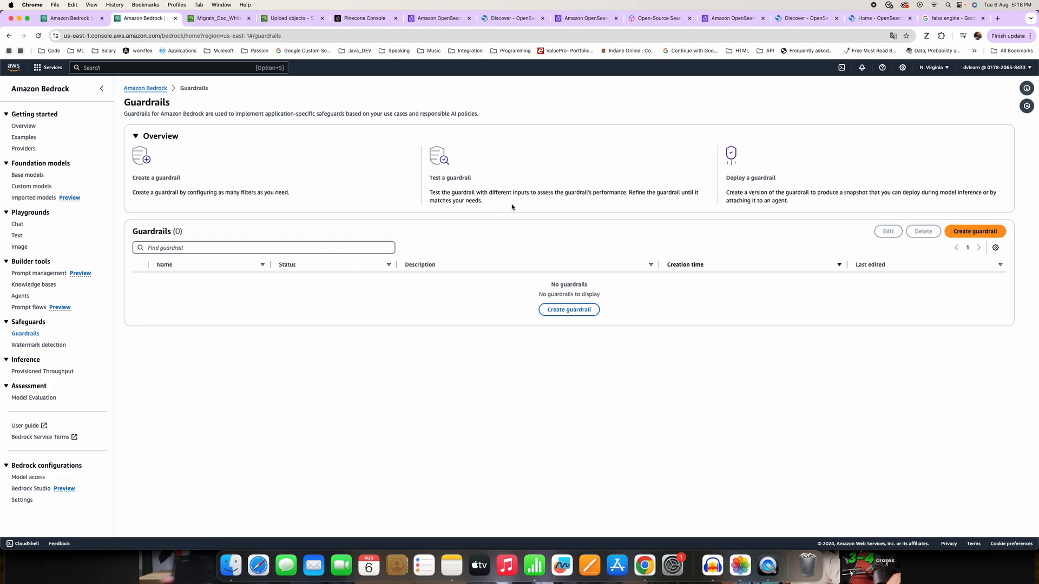
click(981, 235)
Name the guardrail DemoGuardRailCheck and leave its description empty.
click(289, 163)
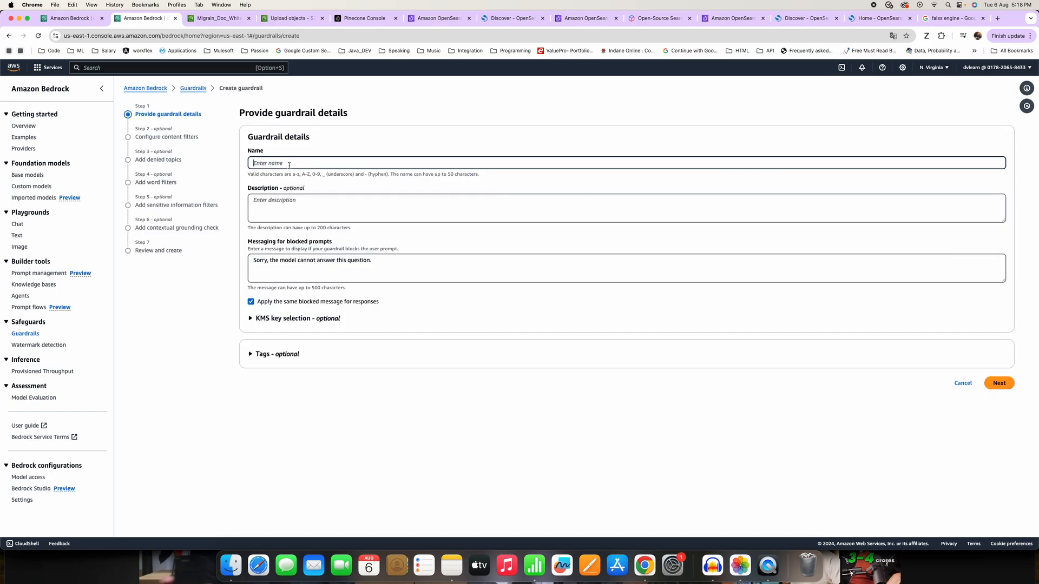
text(DemoGuarddRailCheck)
click(311, 204)
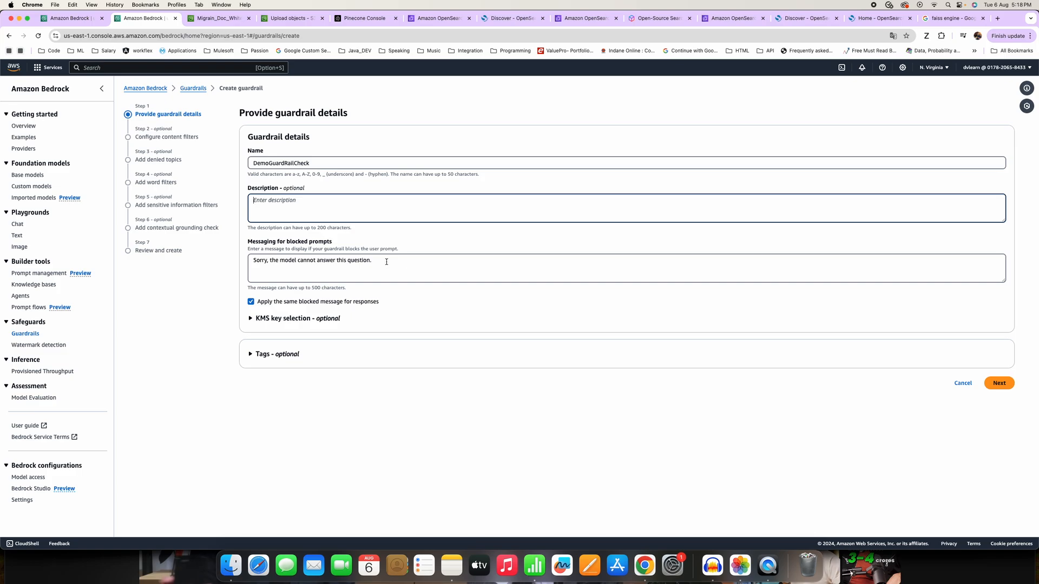
triple_click(318, 268)
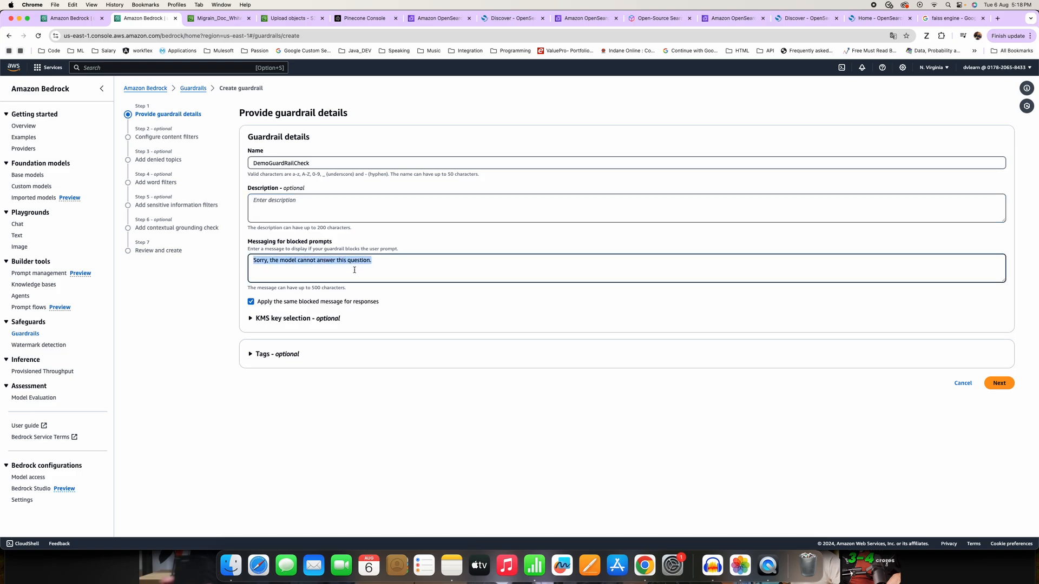
click(270, 263)
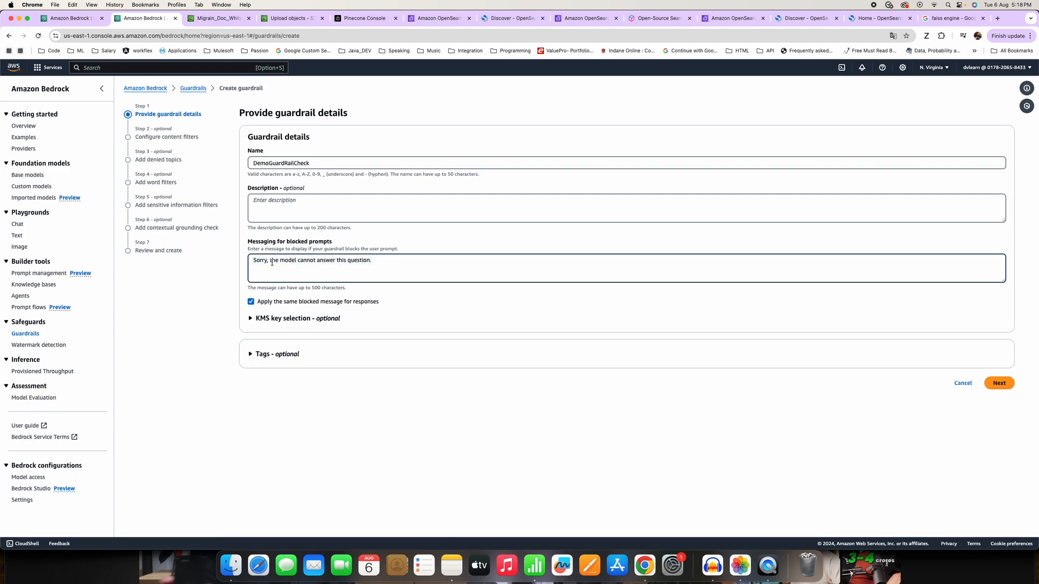
drag(394, 264, 169, 261)
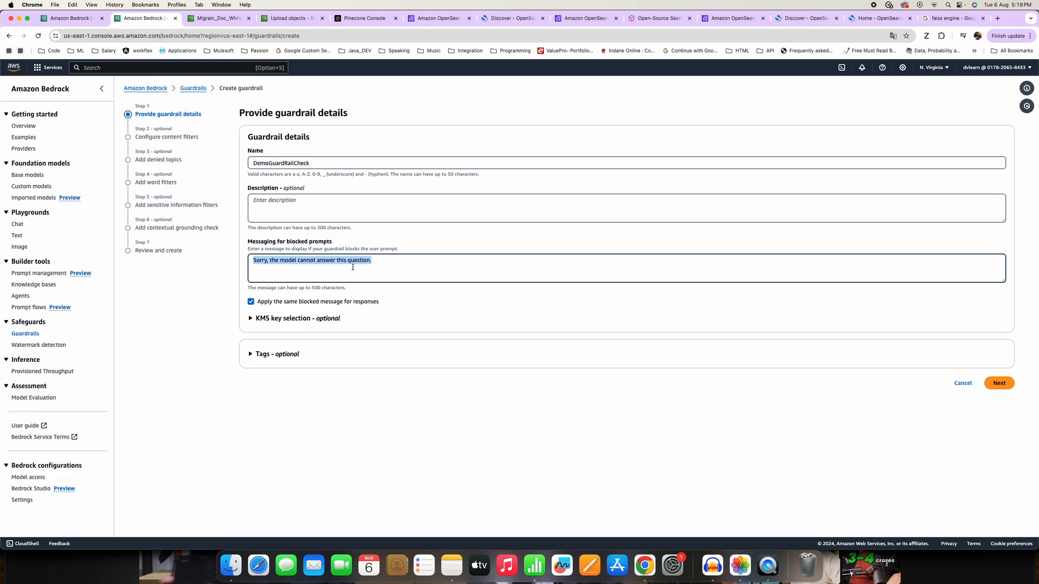
click(380, 263)
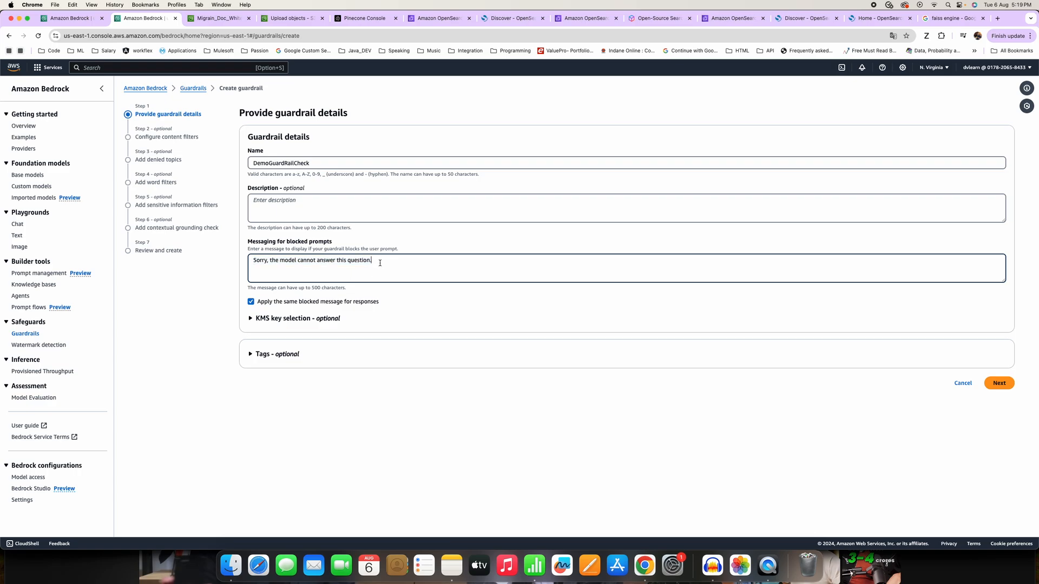
drag(379, 263, 203, 267)
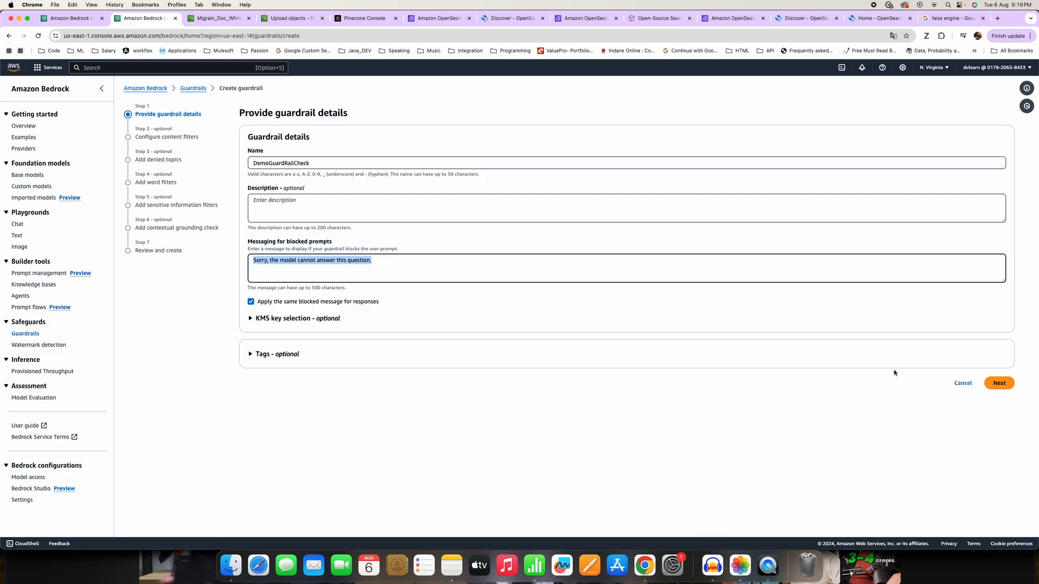
Accept the guardrail details with the default blocked message, enable the harmful categories filters at their preset strengths and continue.
click(998, 383)
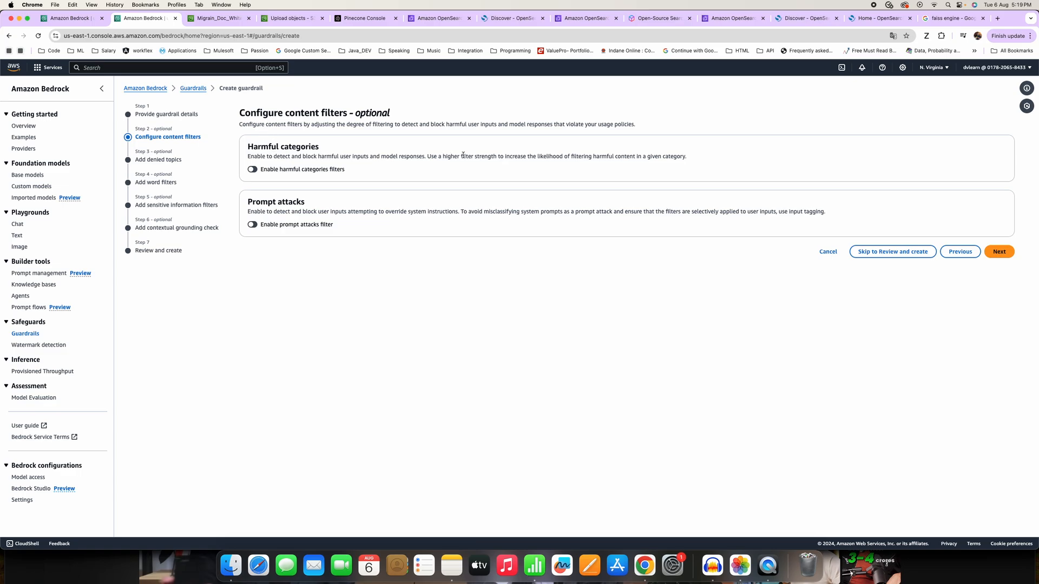
click(254, 170)
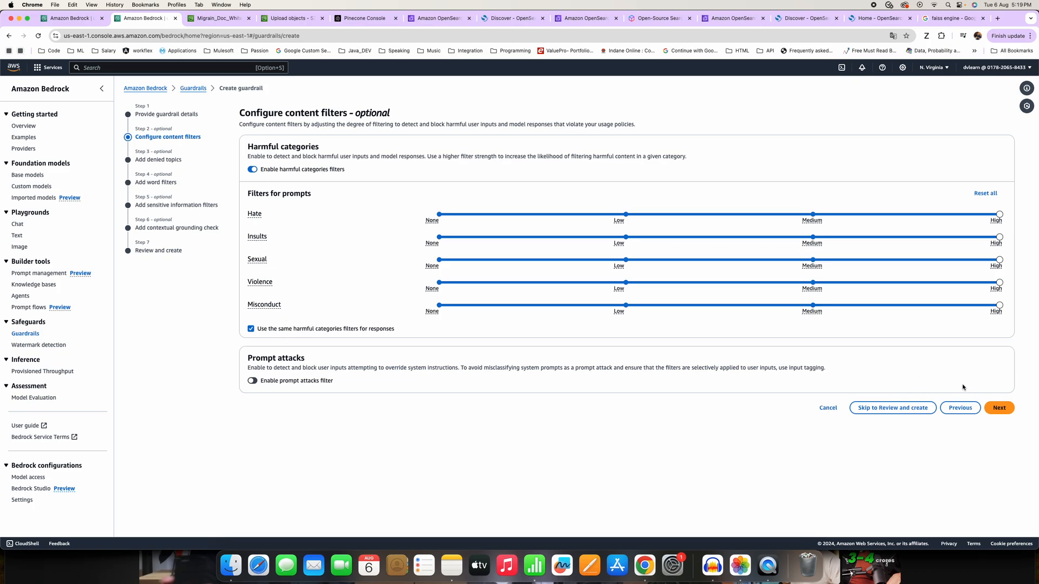
click(999, 407)
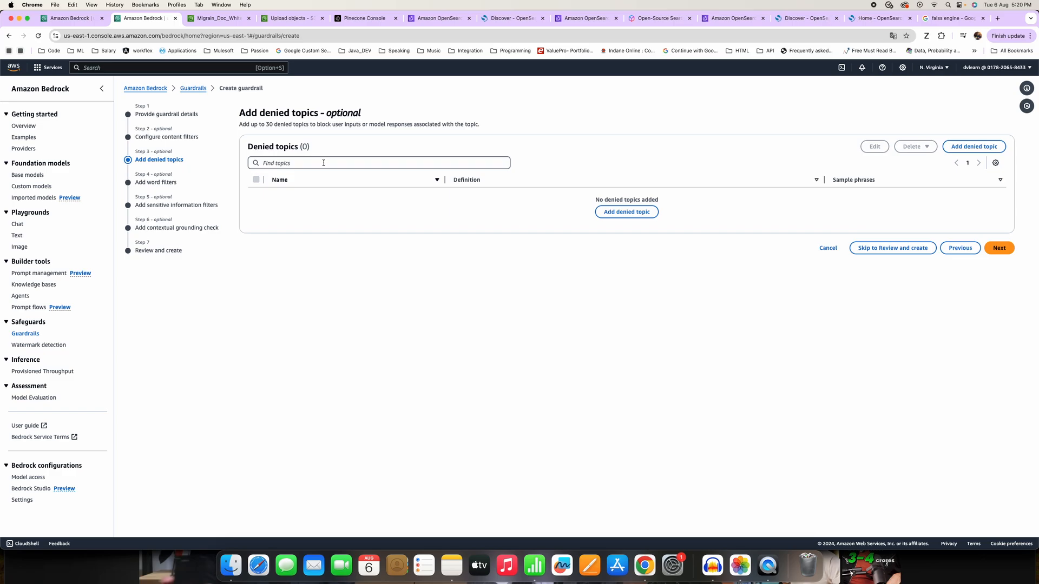
Start a new denied topic and name it Video.
click(642, 213)
click(392, 262)
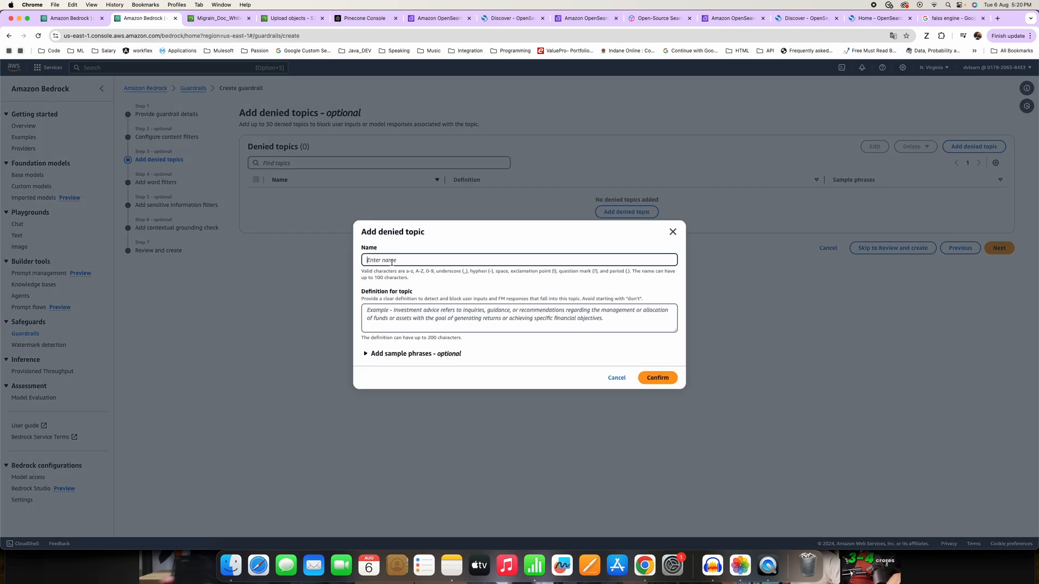
text(Video)
click(399, 312)
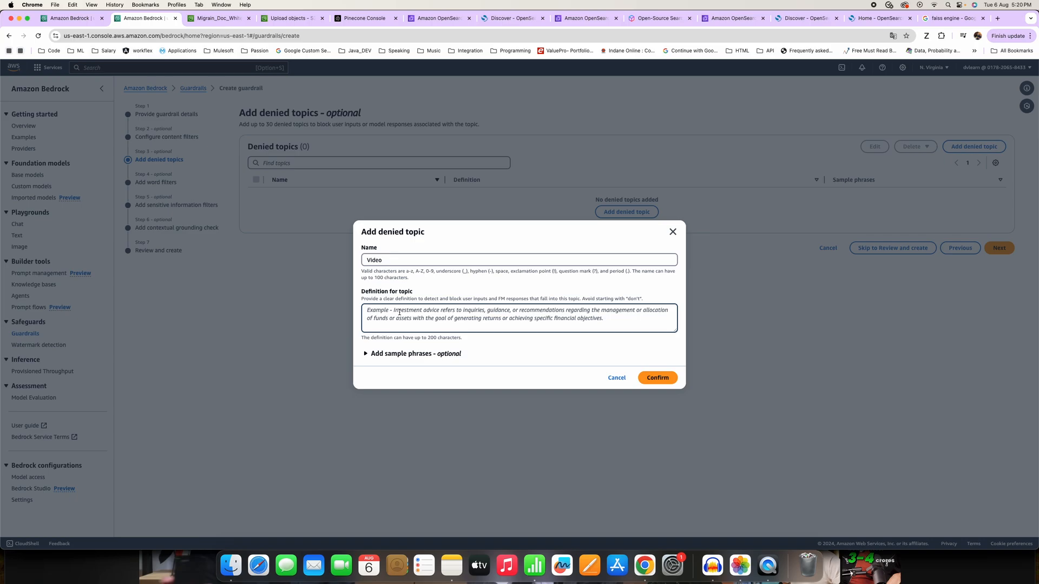
drag(383, 260, 363, 261)
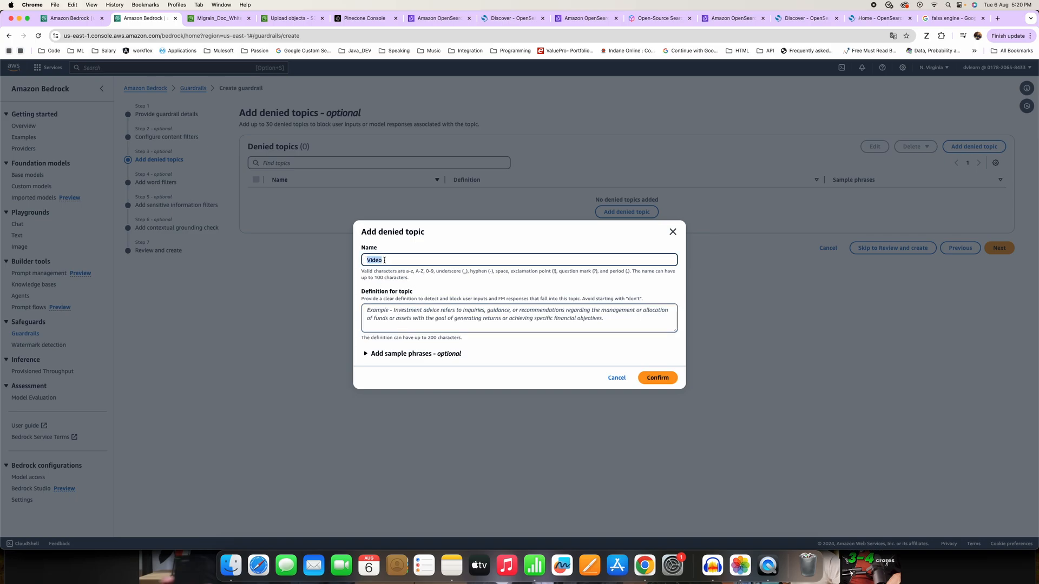
click(411, 264)
drag(404, 263, 357, 258)
Define the denied topic as "Any video requests, which can be watched, listened to.".
click(392, 313)
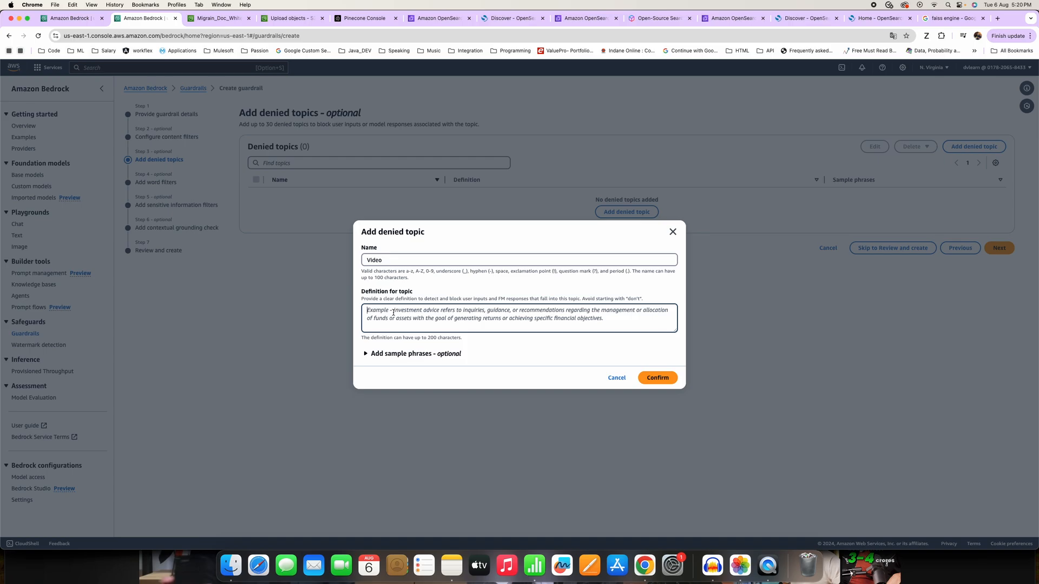
text(Any)
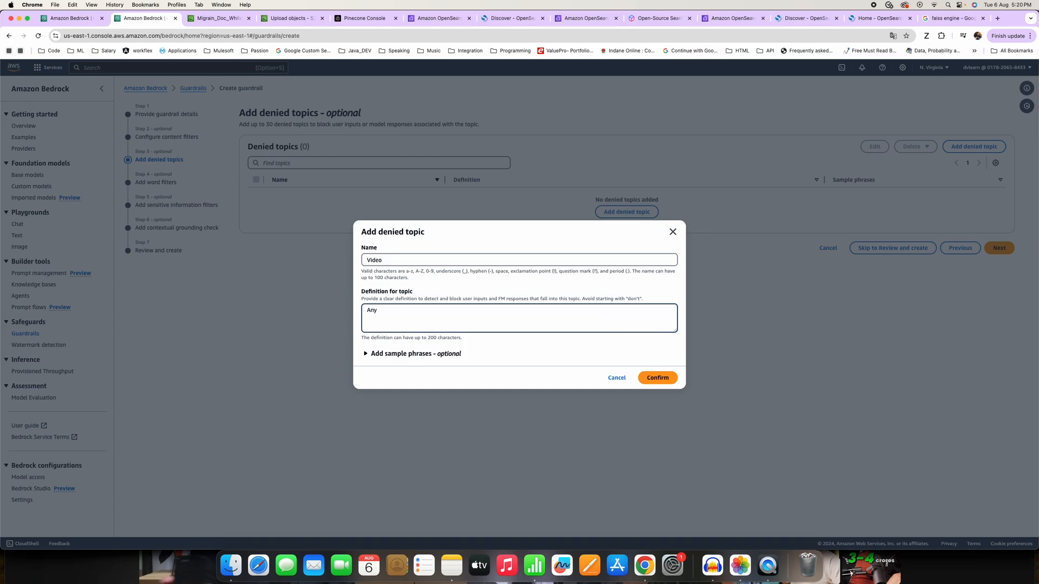
text( video requests, which can be watched, listen)
key(BackSpace)
text(ed to.)
Expand the optional sample phrases and remove the comma after "requests" in the topic definition.
click(401, 355)
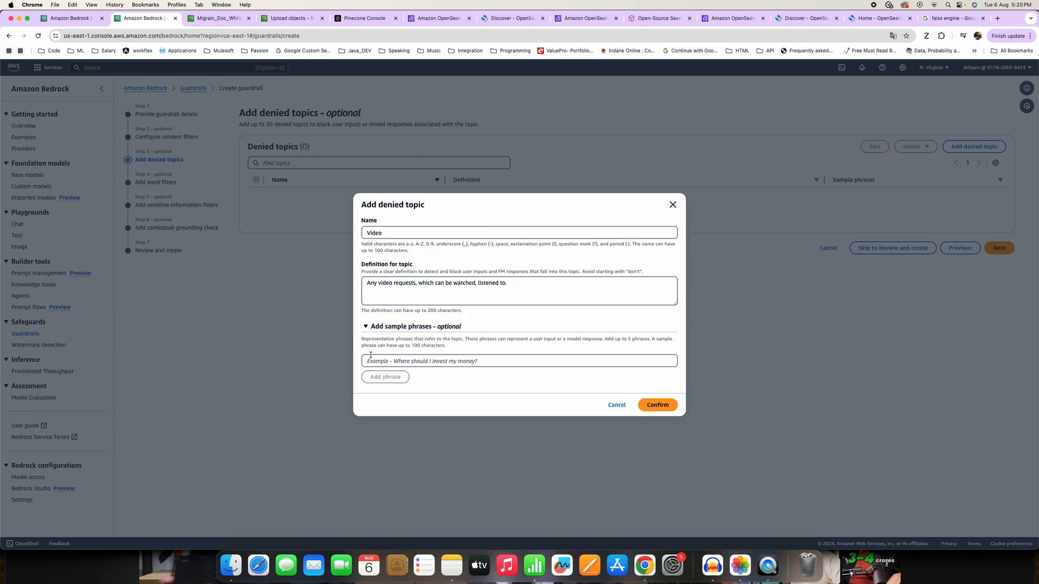
click(390, 362)
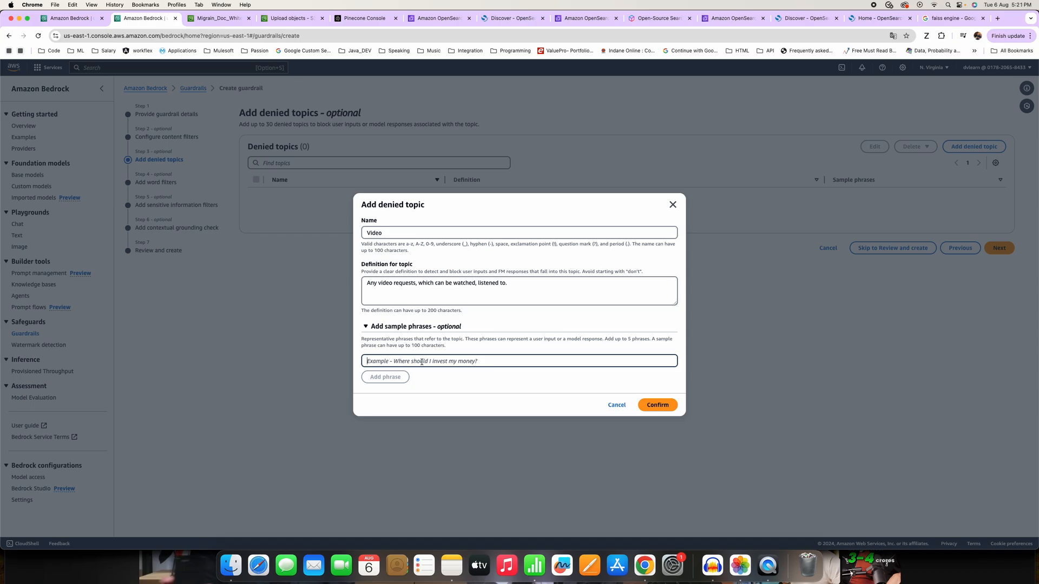
click(512, 287)
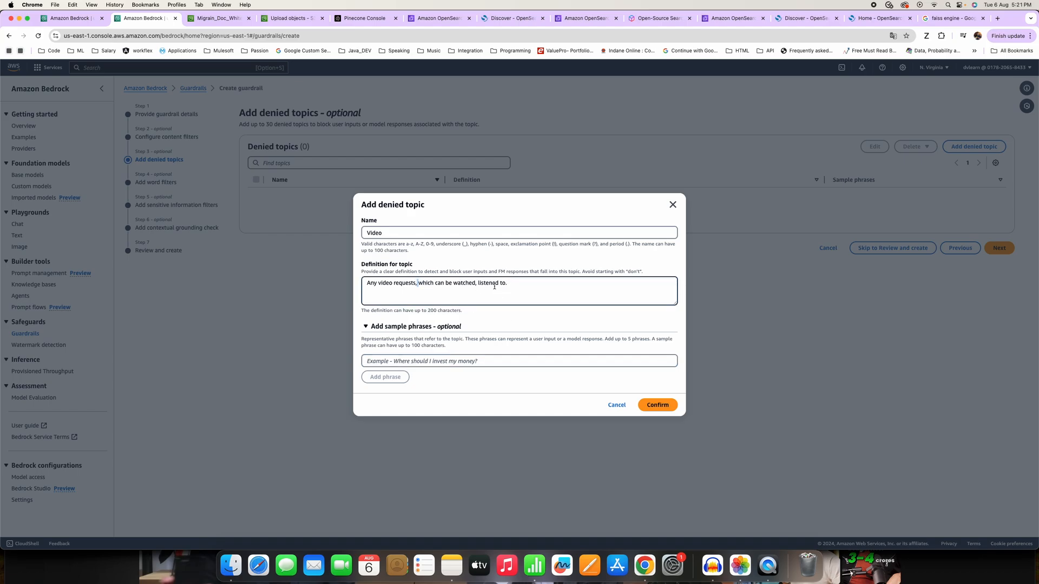
text(or anima)
key(BackSpace)
key(BackSpace)
key(BackSpace)
key(BackSpace)
key(BackSpace)
key(BackSpace)
key(BackSpace)
key(BackSpace)
key(BackSpace)
key(BackSpace)
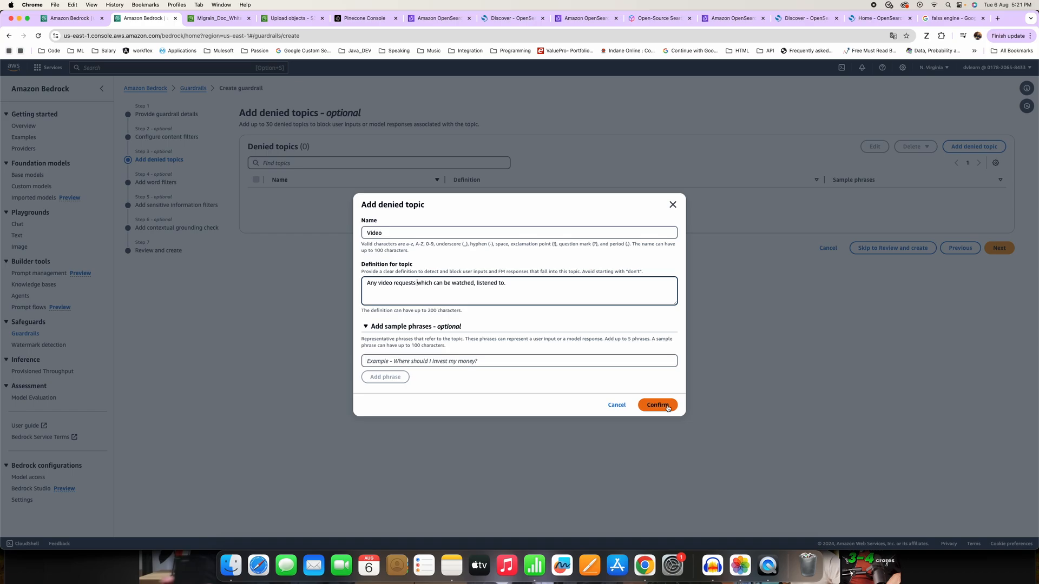
click(408, 361)
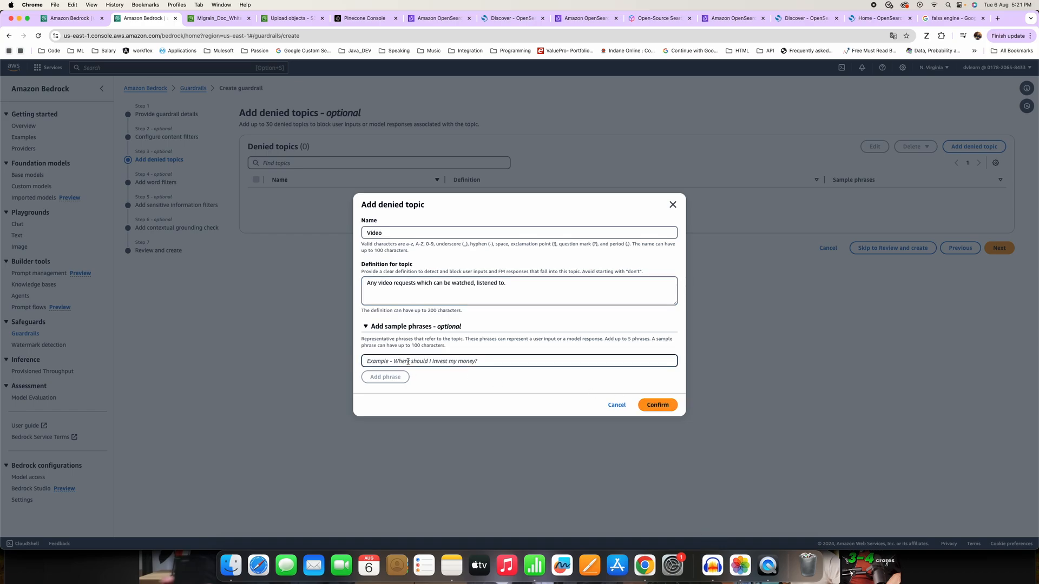
Change the end of the topic definition to "listened to them." and confirm the denied topic.
click(368, 283)
drag(367, 283, 527, 281)
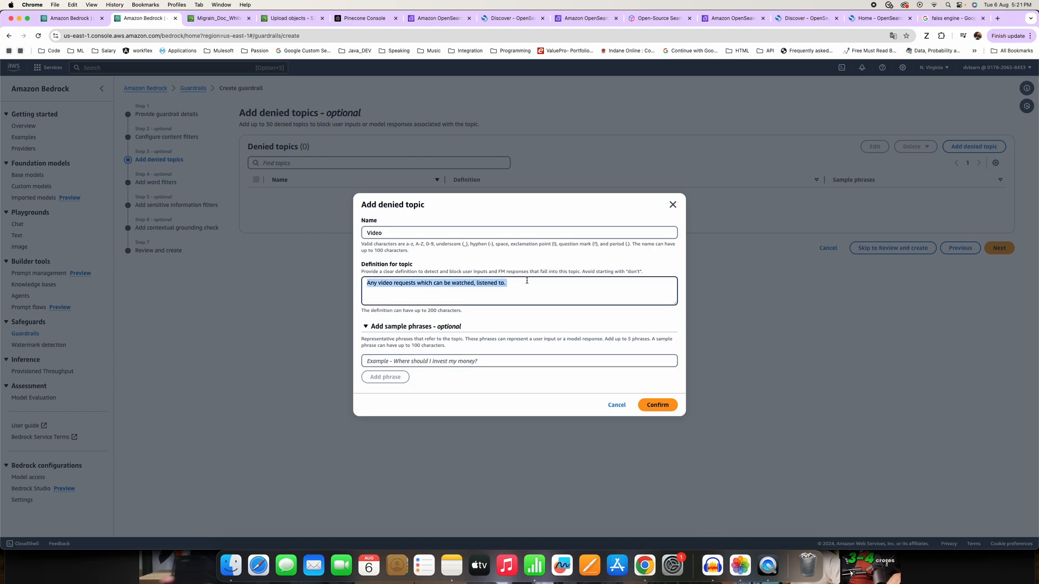
click(411, 289)
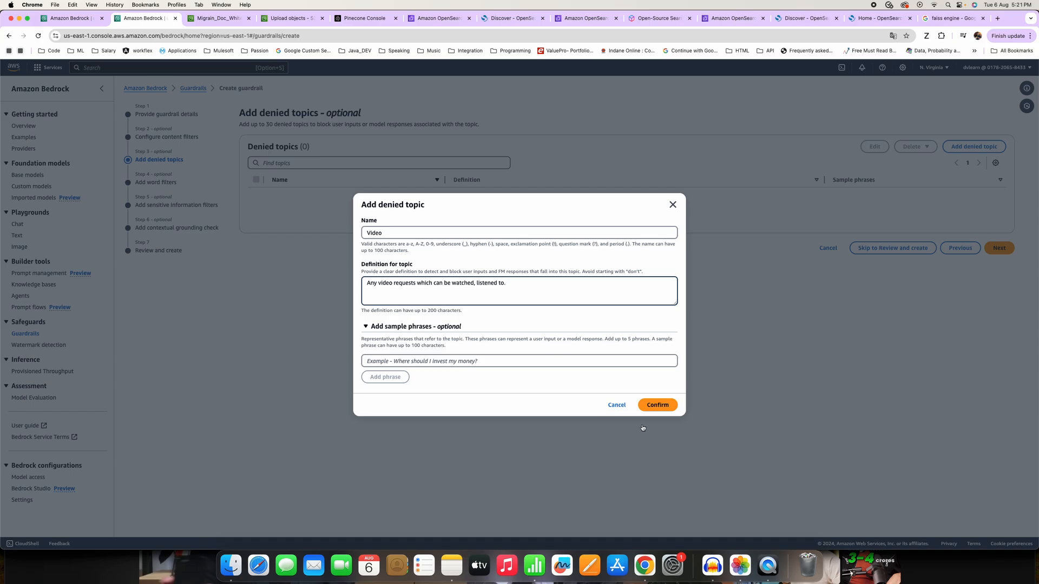
key(BackSpace)
text(them.)
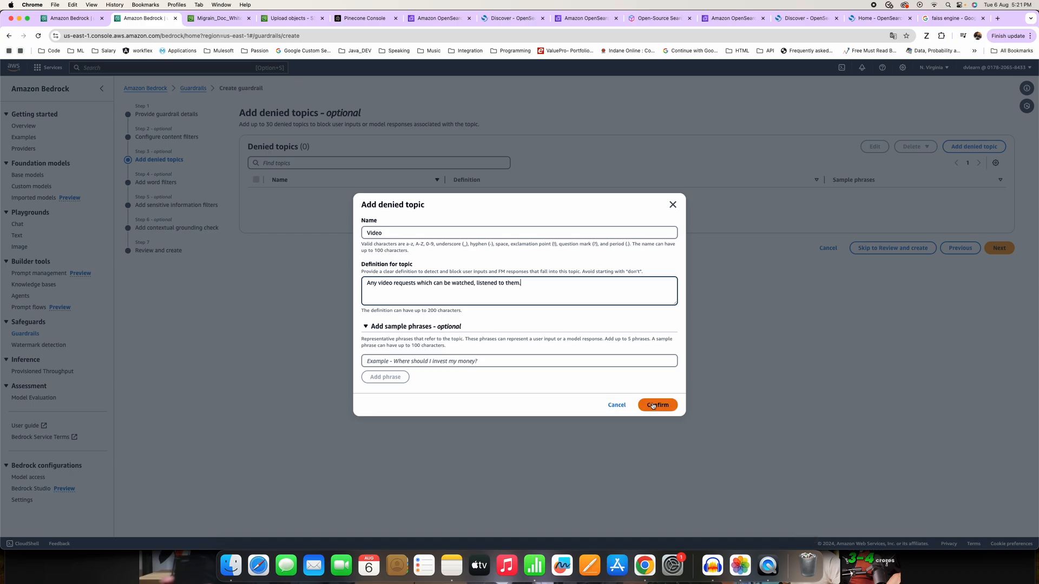
click(653, 406)
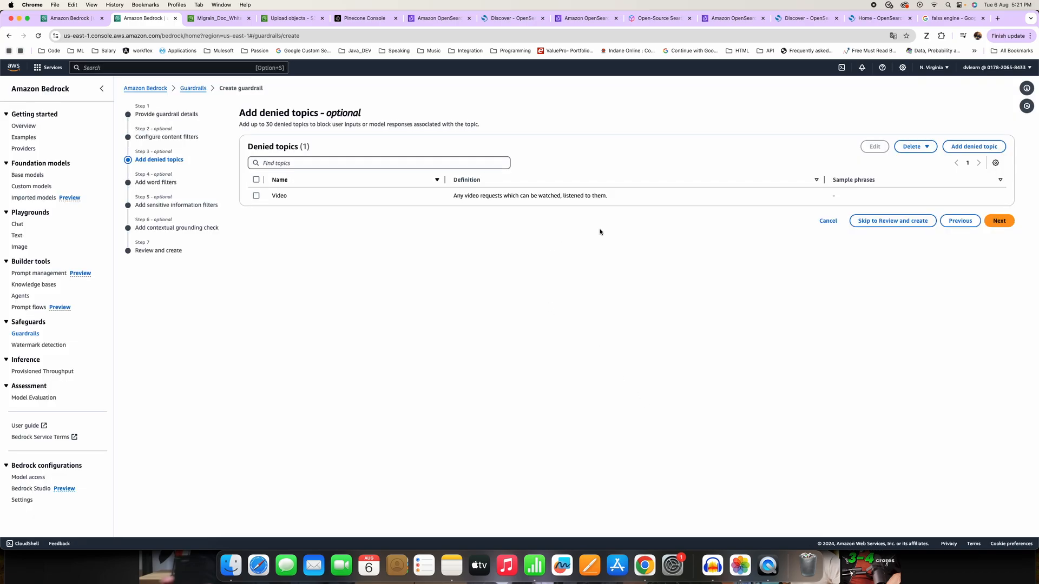
Skip the word filters and add a PII type of Email with the guardrail behavior Mask.
click(999, 221)
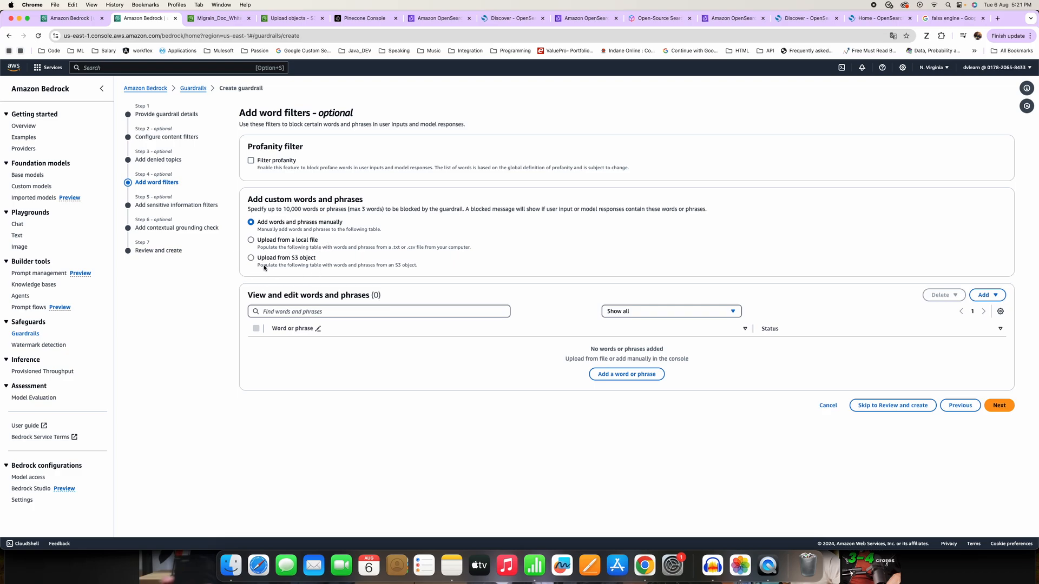
click(992, 407)
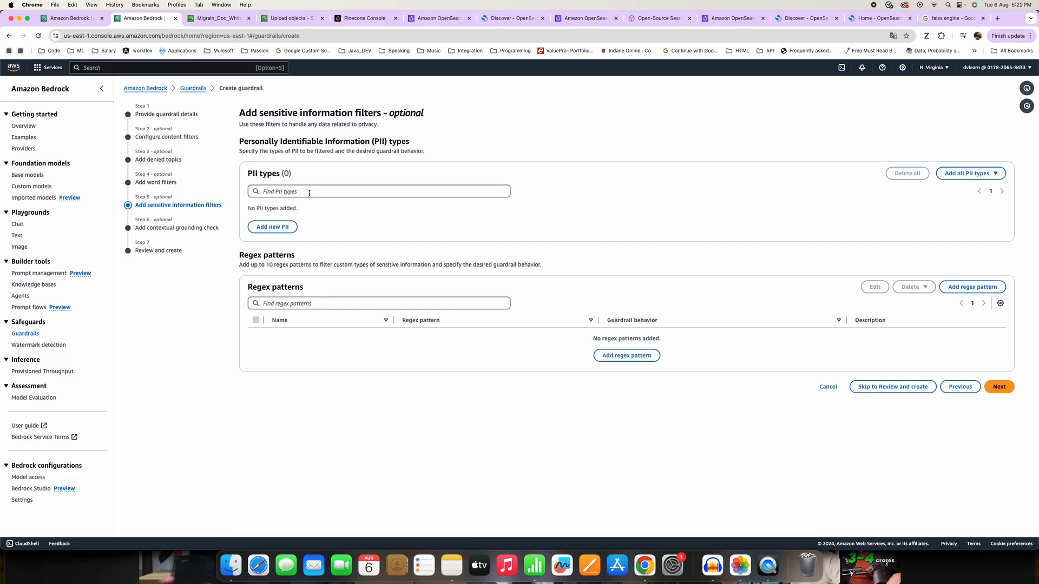
click(272, 228)
click(467, 221)
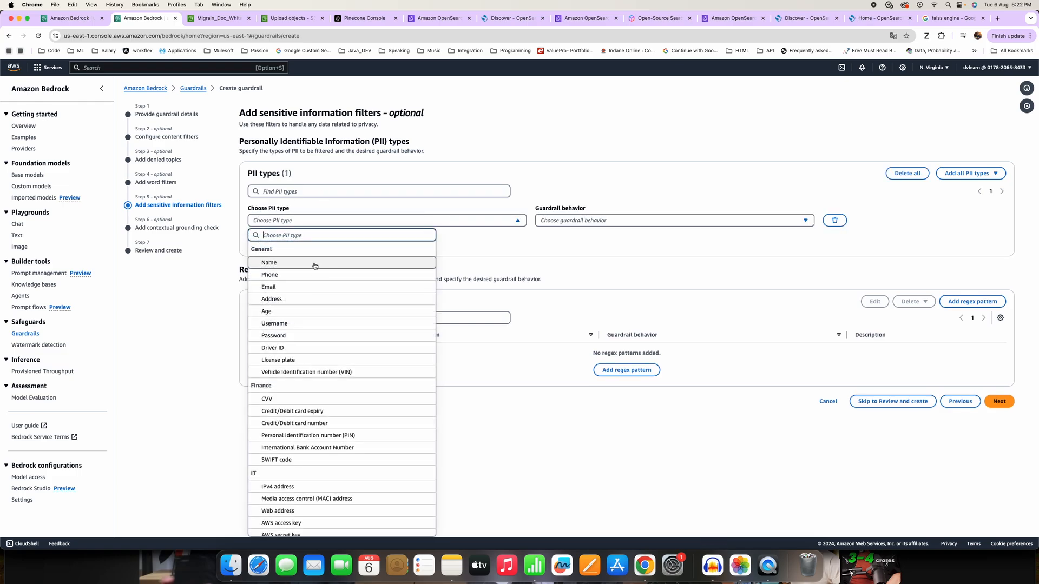
click(280, 287)
click(613, 223)
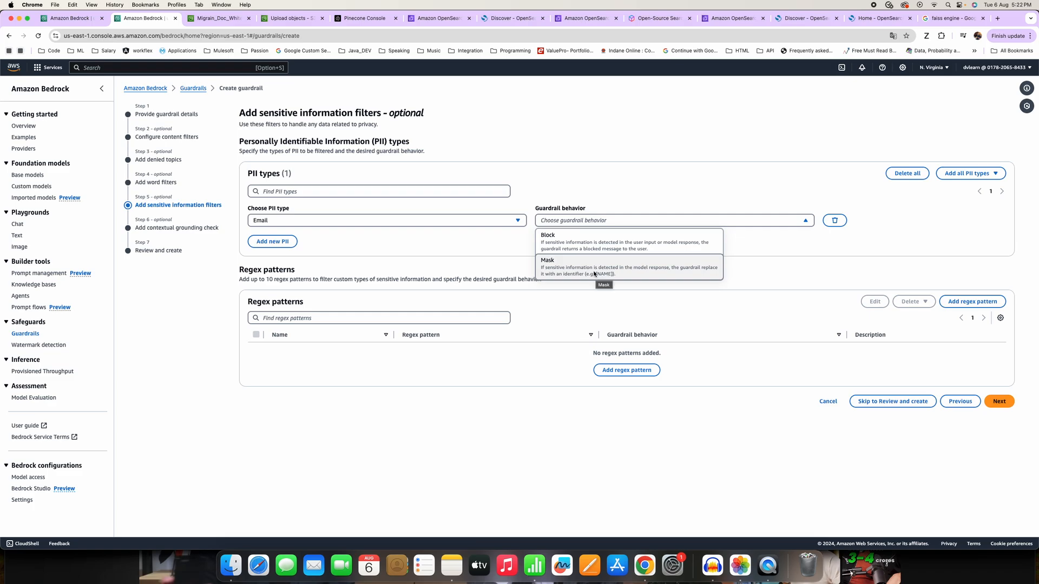
click(650, 274)
click(561, 223)
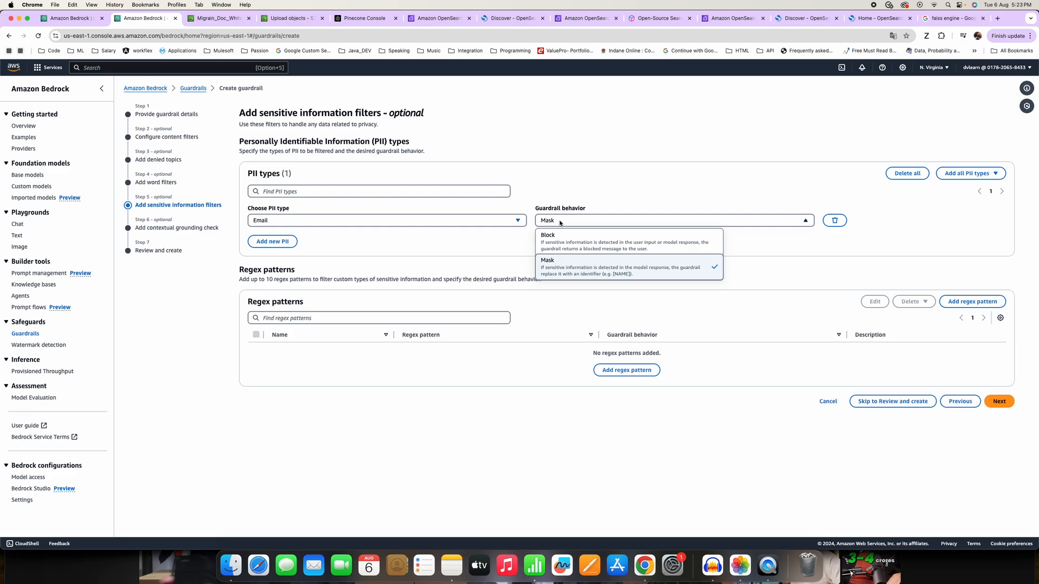
click(613, 275)
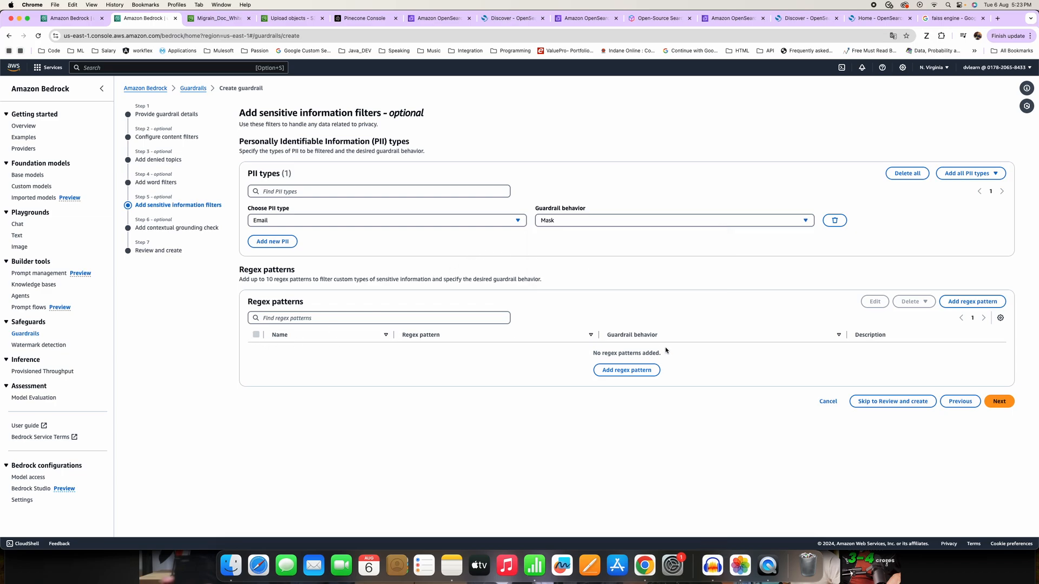
Leave regex patterns and contextual grounding checks unset, review the guardrail's configuration summary, and create the guardrail.
click(997, 401)
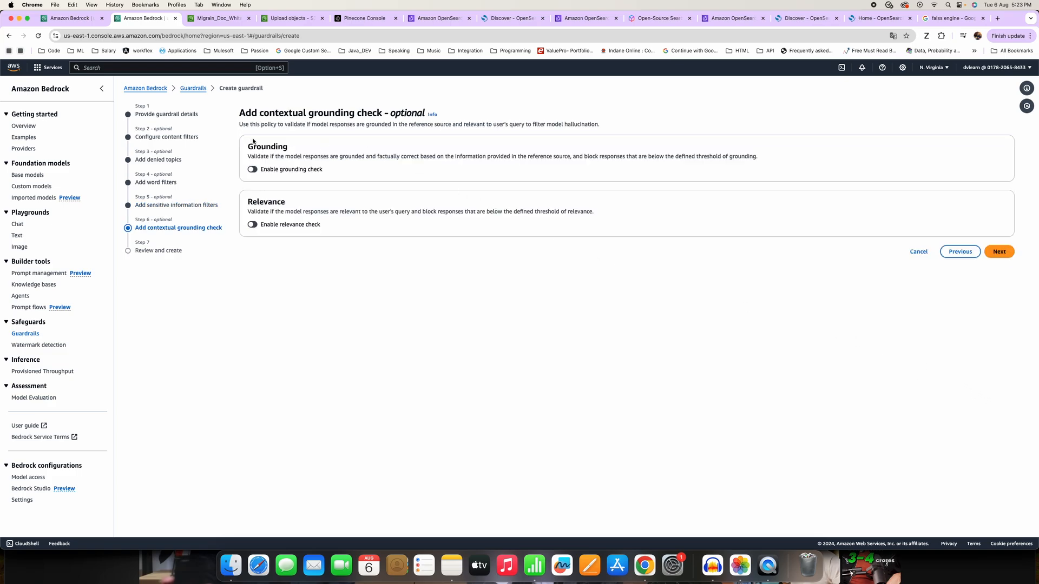
double_click(575, 124)
click(998, 251)
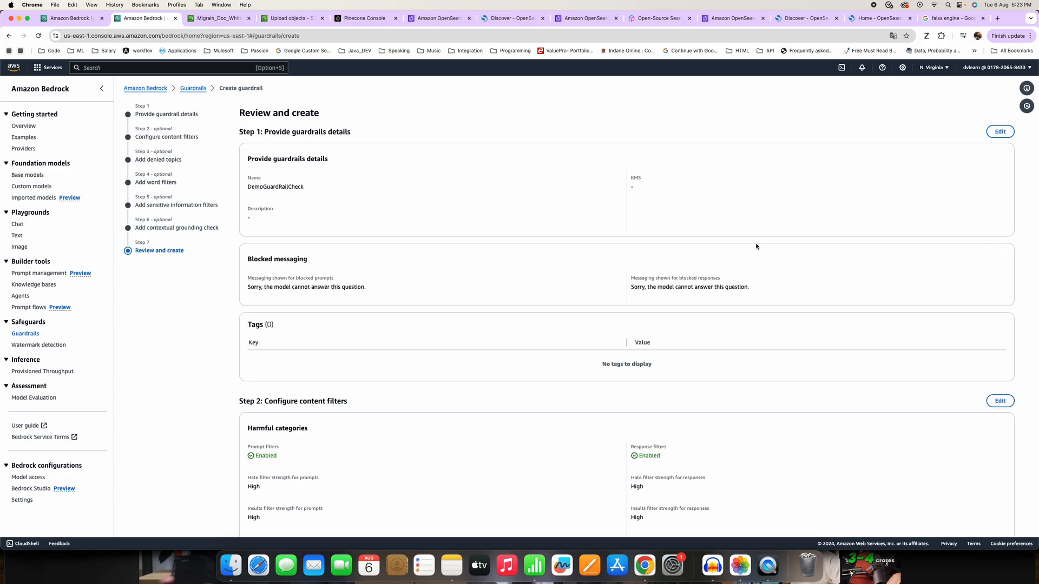
scroll(627, 219, down, 3)
scroll(627, 220, down, 15)
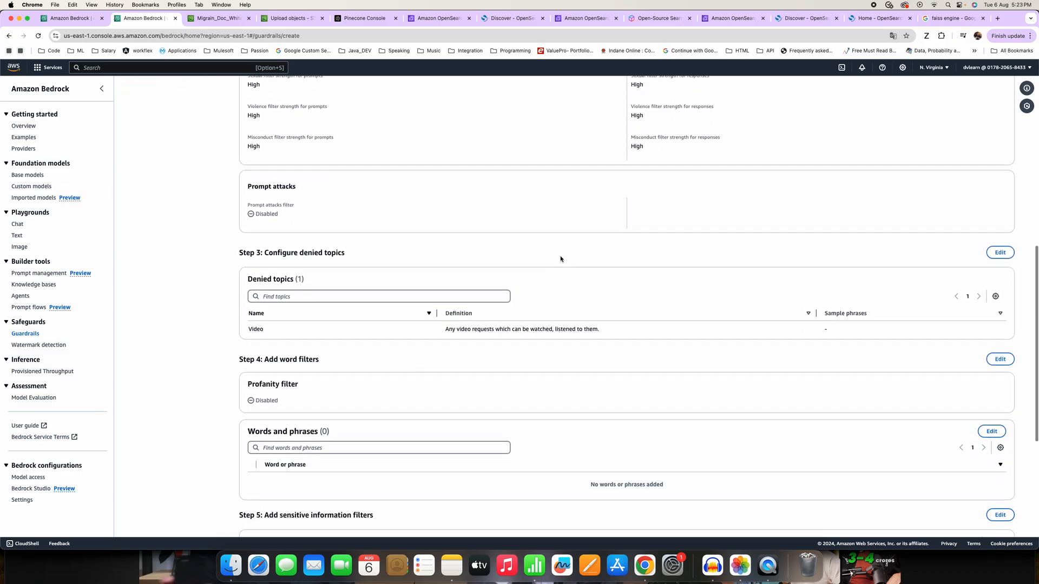
scroll(466, 247, down, 3)
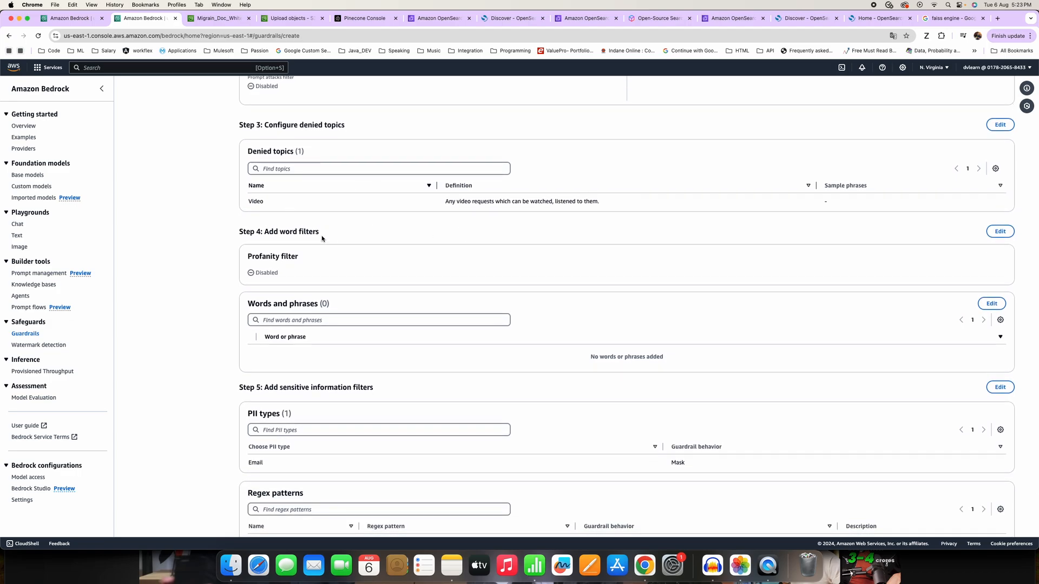
scroll(394, 243, down, 3)
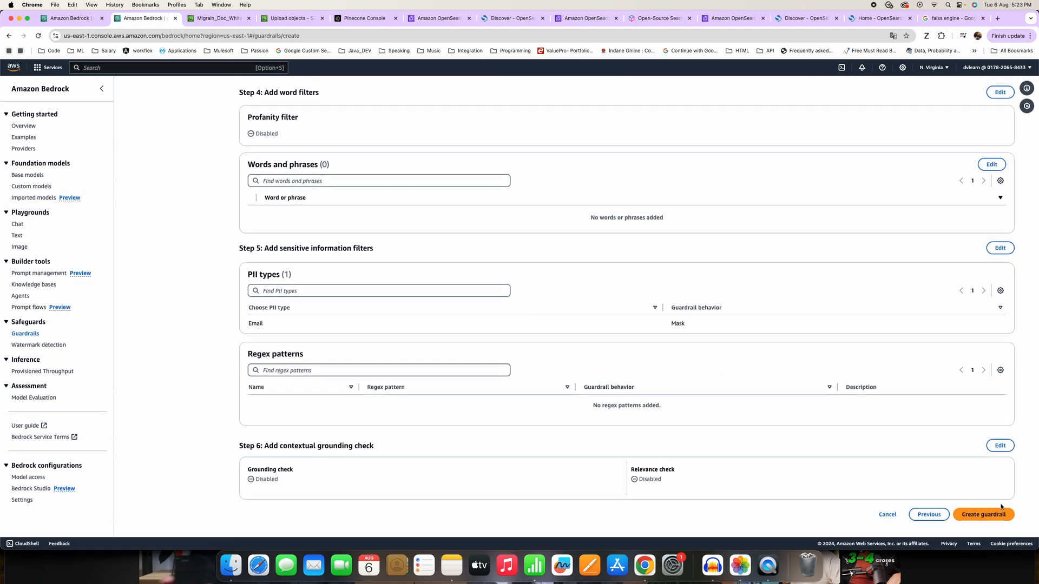
click(991, 517)
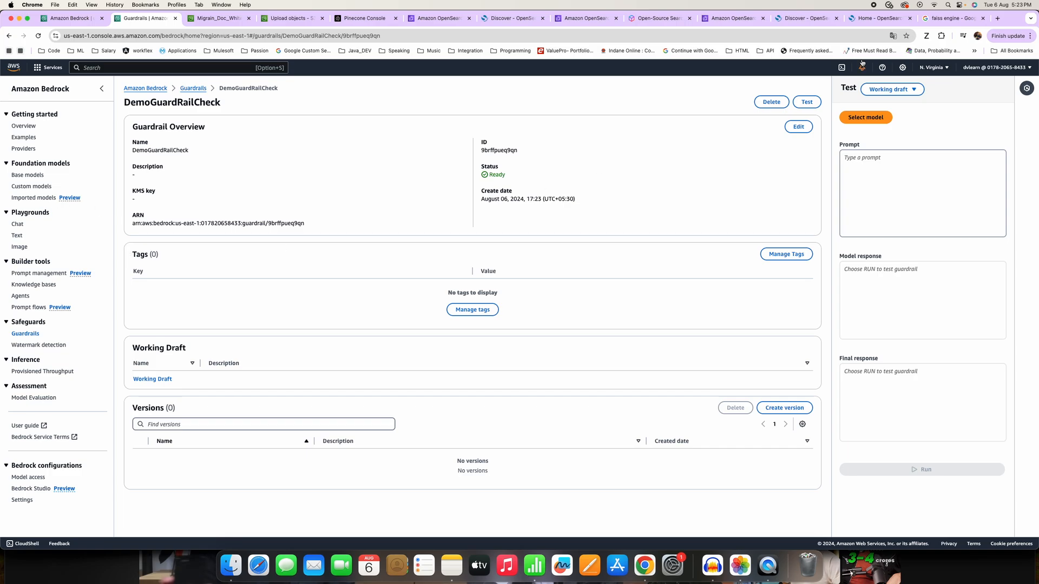
Set the guardrail's test model to Anthropic Claude 3 Sonnet with on-demand throughput.
click(864, 118)
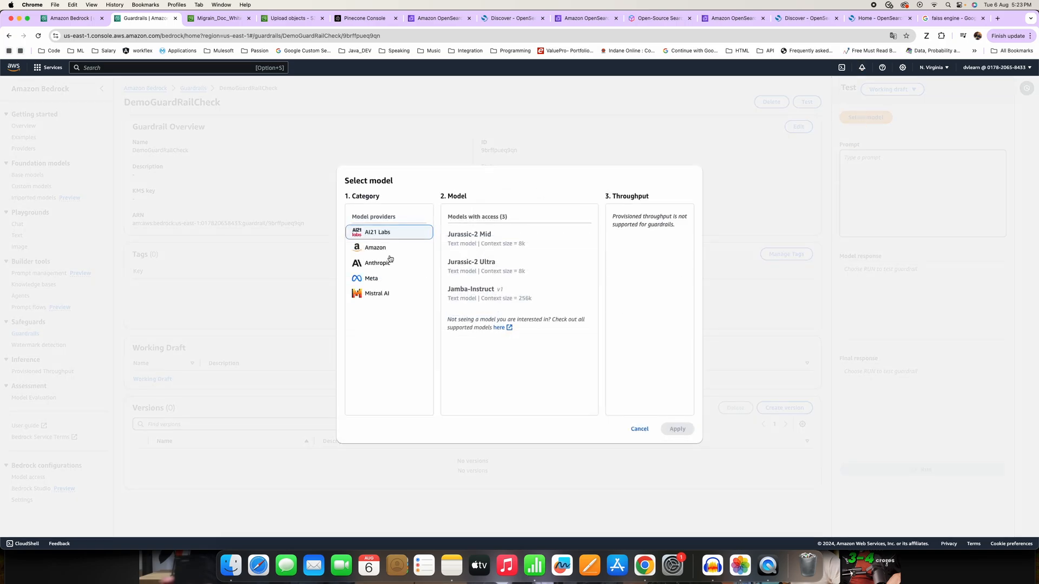
click(380, 266)
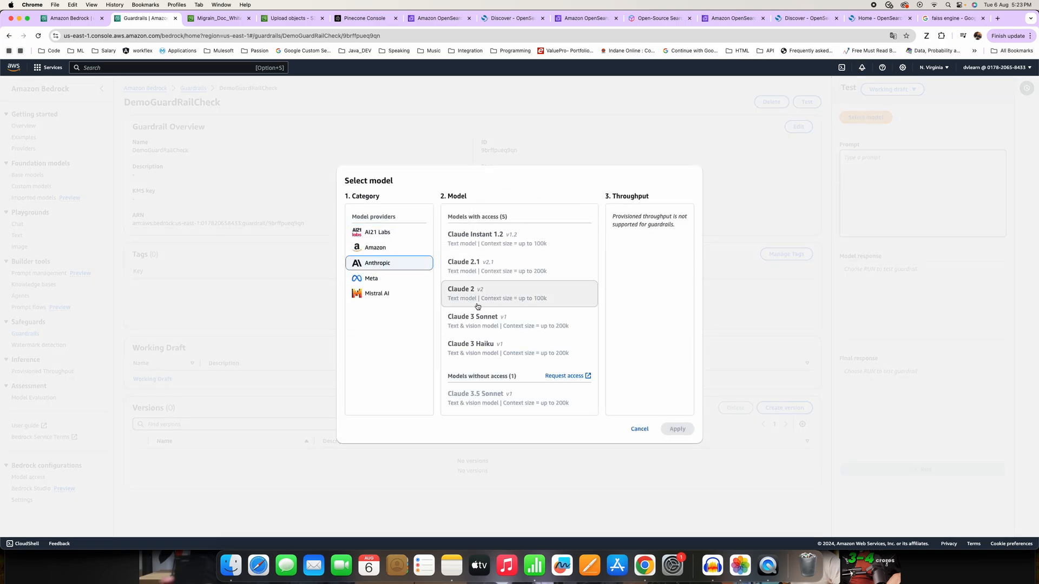
click(493, 317)
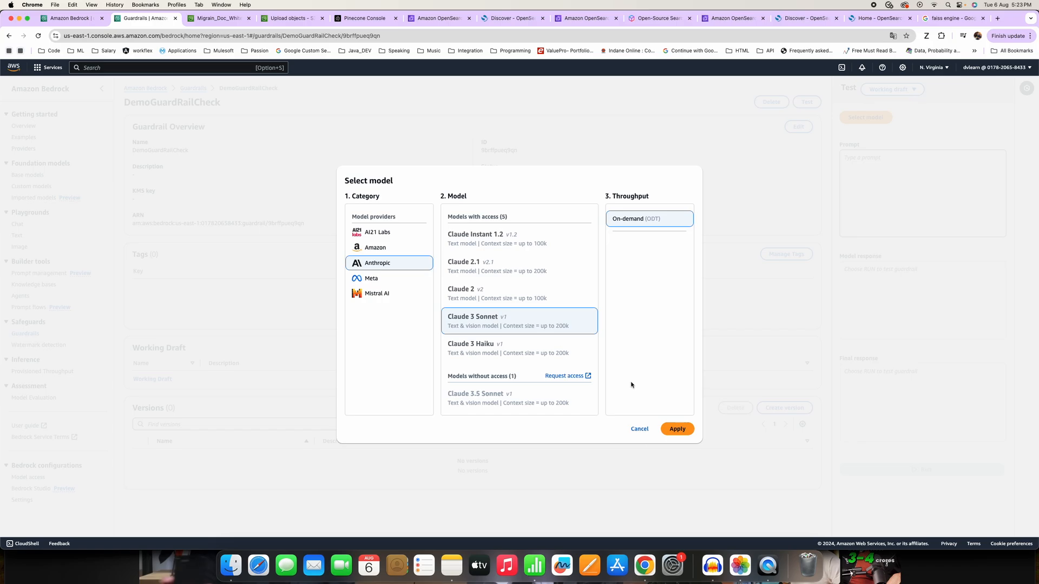
click(677, 429)
Enter the test prompt "Give me video on travel." and run it against the guardrail.
click(906, 171)
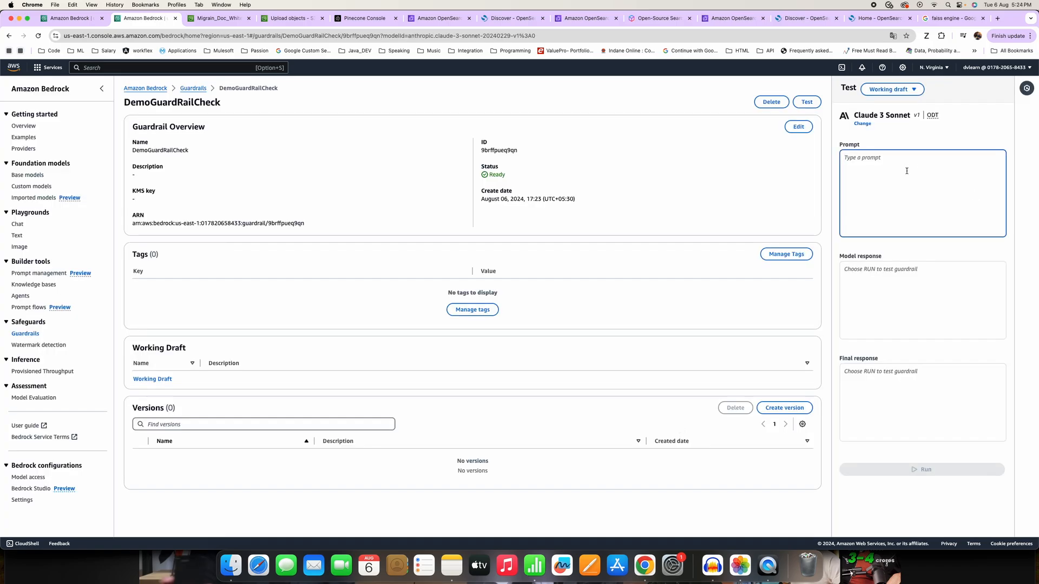
text(Give me vi)
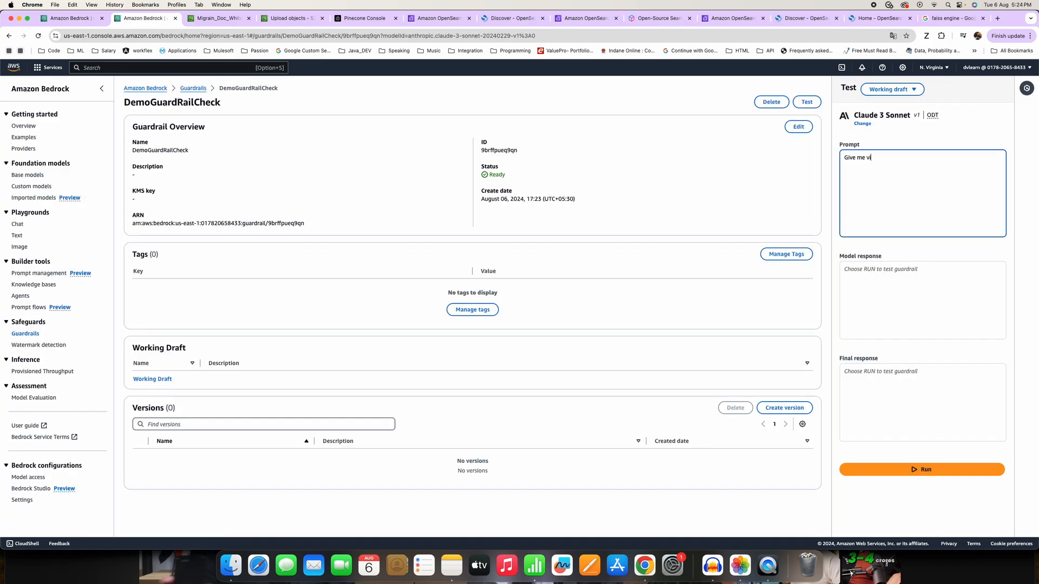
text(deo on )
text(food recip)
key(BackSpace)
key(BackSpace)
key(BackSpace)
key(BackSpace)
key(BackSpace)
key(BackSpace)
key(BackSpace)
key(BackSpace)
key(BackSpace)
key(BackSpace)
key(BackSpace)
key(BackSpace)
text(travel?)
key(BackSpace)
text(.)
click(914, 469)
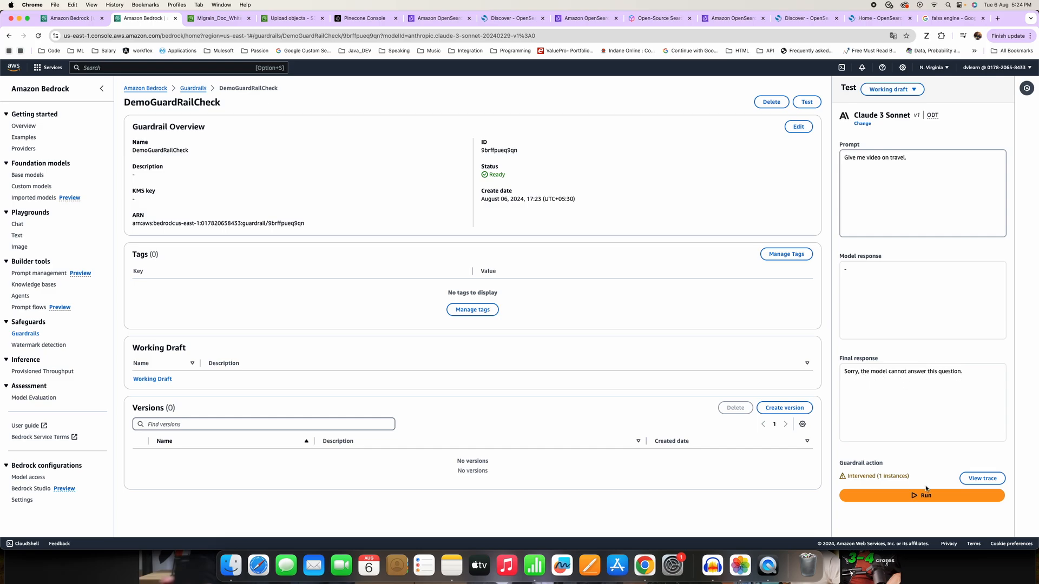
Open the guardrail trace for the video prompt and examine its test results and the final response.
click(983, 479)
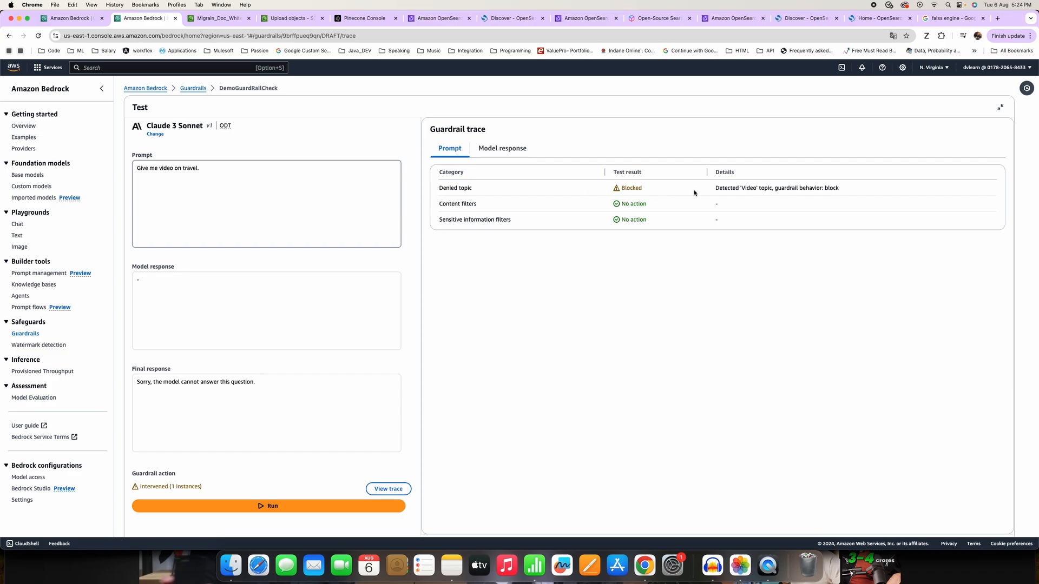
drag(283, 382, 133, 377)
click(278, 387)
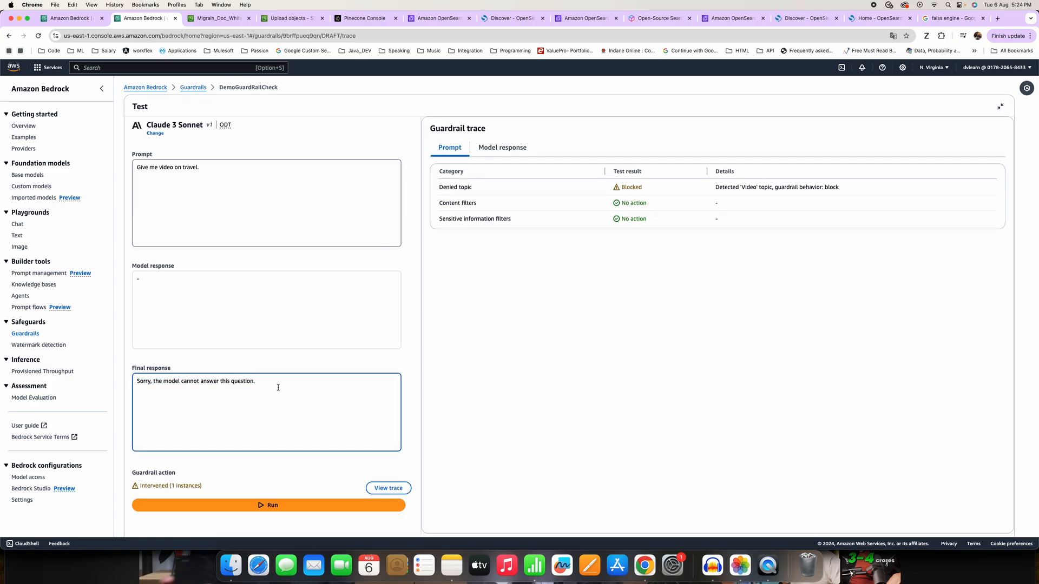
drag(284, 386, 78, 380)
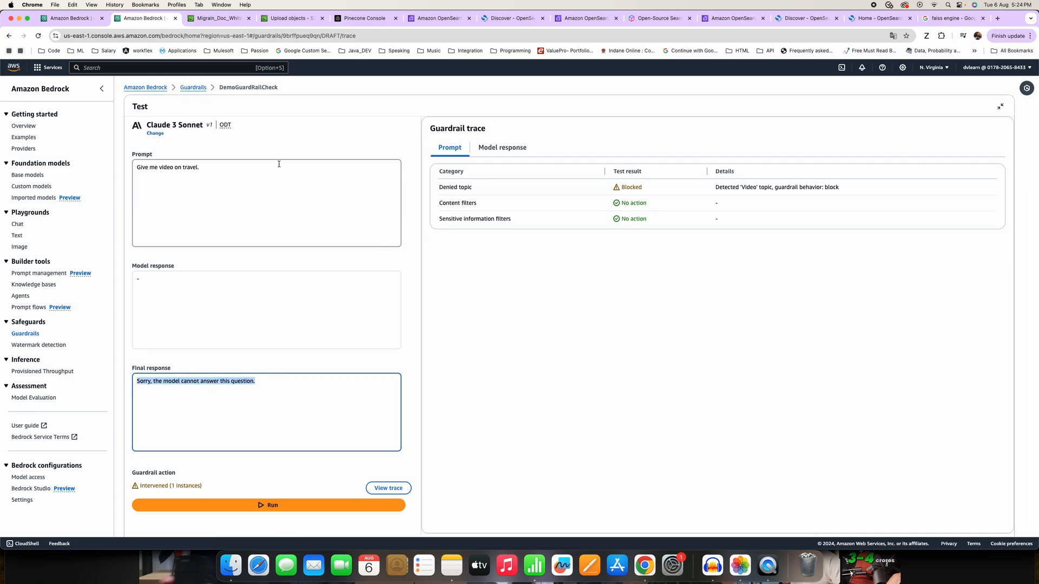
Return to the DemoGuardRailCheck page through the guardrails list and select Anthropic Claude 3 Sonnet as the test model.
click(248, 91)
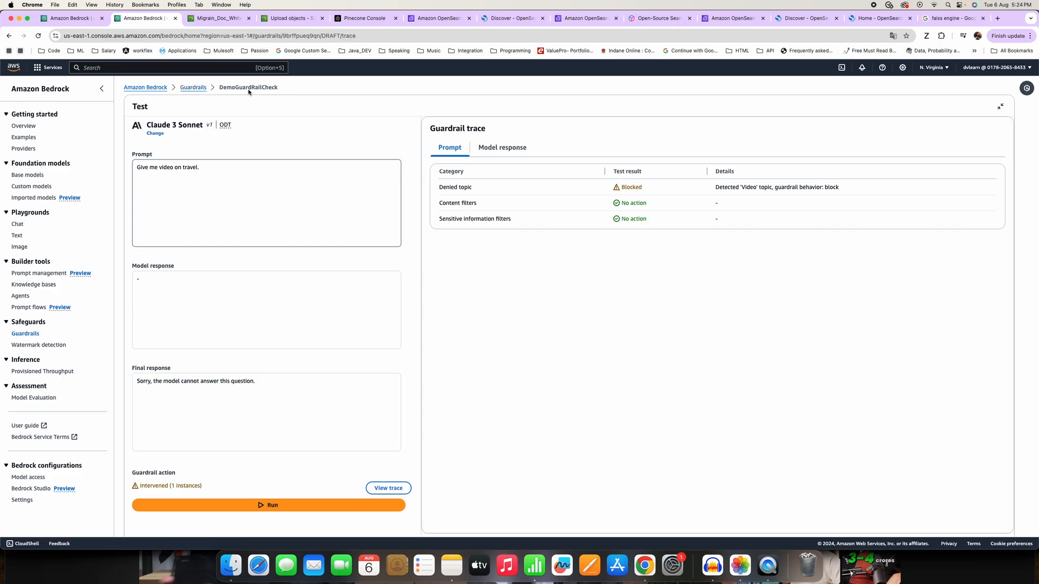
click(195, 88)
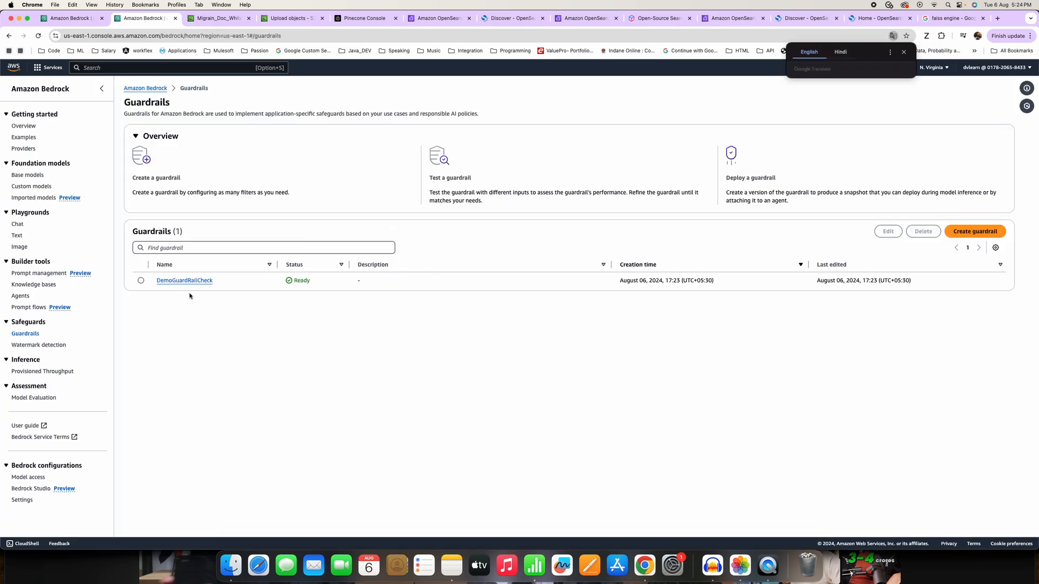
click(189, 282)
click(865, 117)
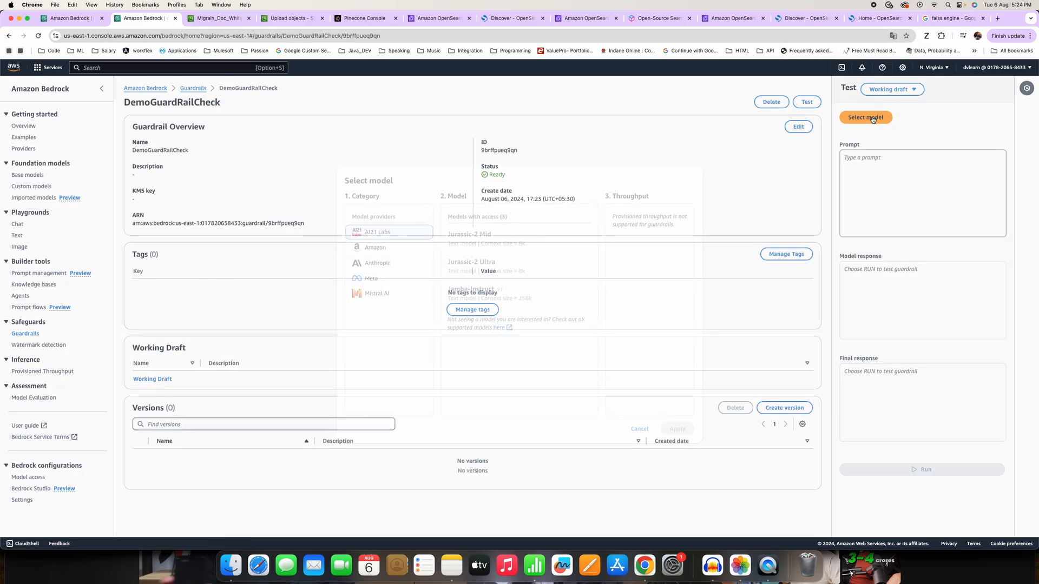
click(378, 249)
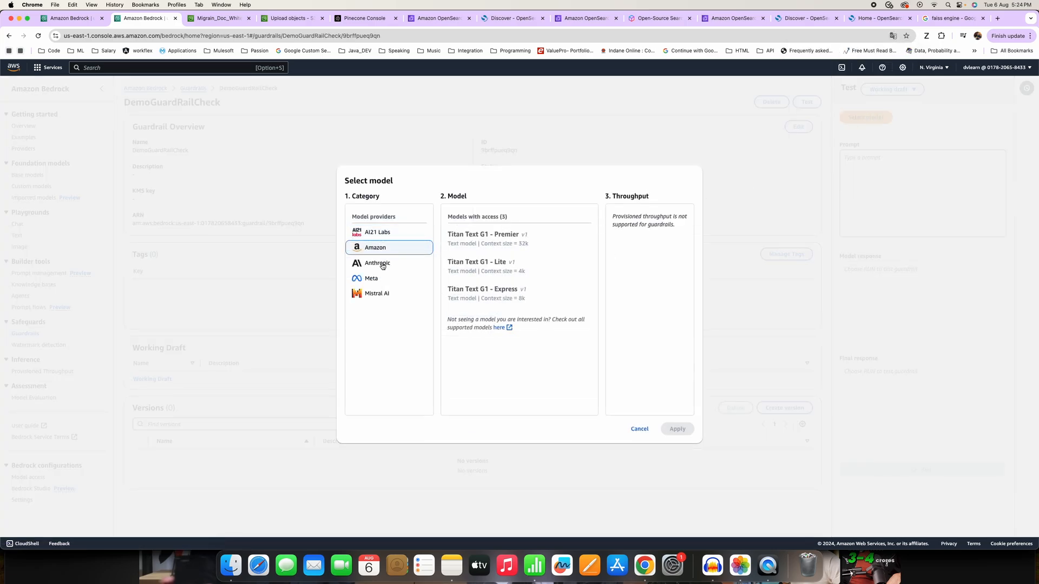
click(382, 263)
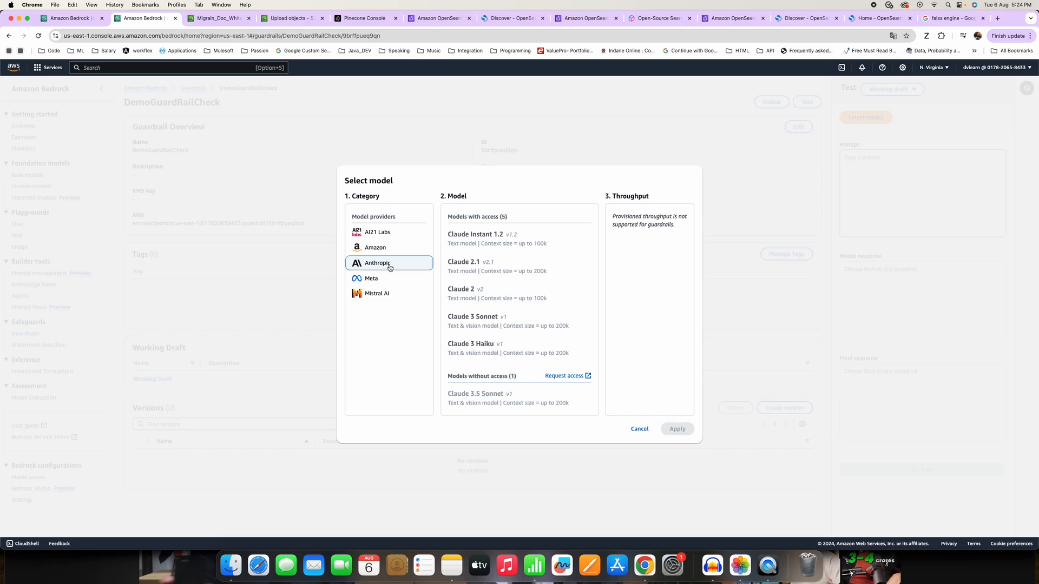
click(531, 319)
click(676, 429)
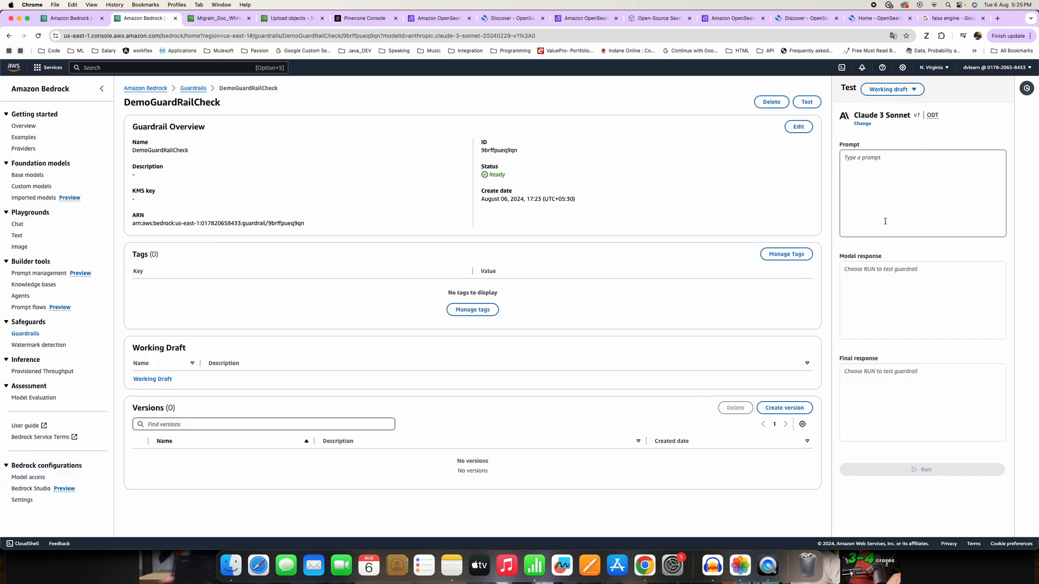
Begin a new test prompt asking to add the sample contact's quoted email address to the response.
click(876, 178)
text(A)
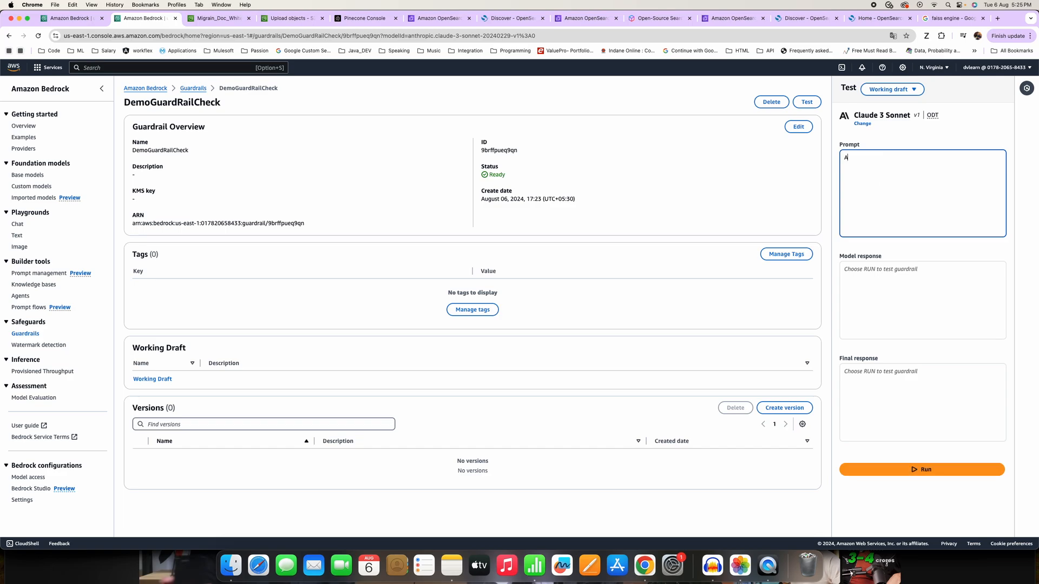
text(dd mema)
key(BackSpace)
text(email address "divyesh@example.com" and )
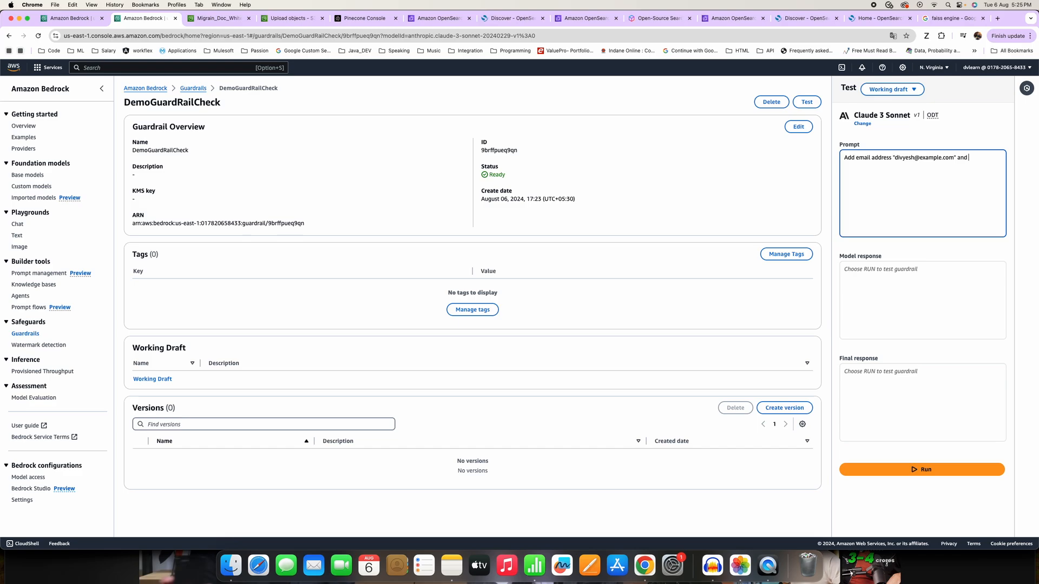
text( to response.)
key(Return)
Add a second prompt line reading "Please give me email draft to invite" followed by the contact's first name.
text(Se)
key(BackSpace)
key(BackSpace)
text(Please give me email draft to invite Divyesh)
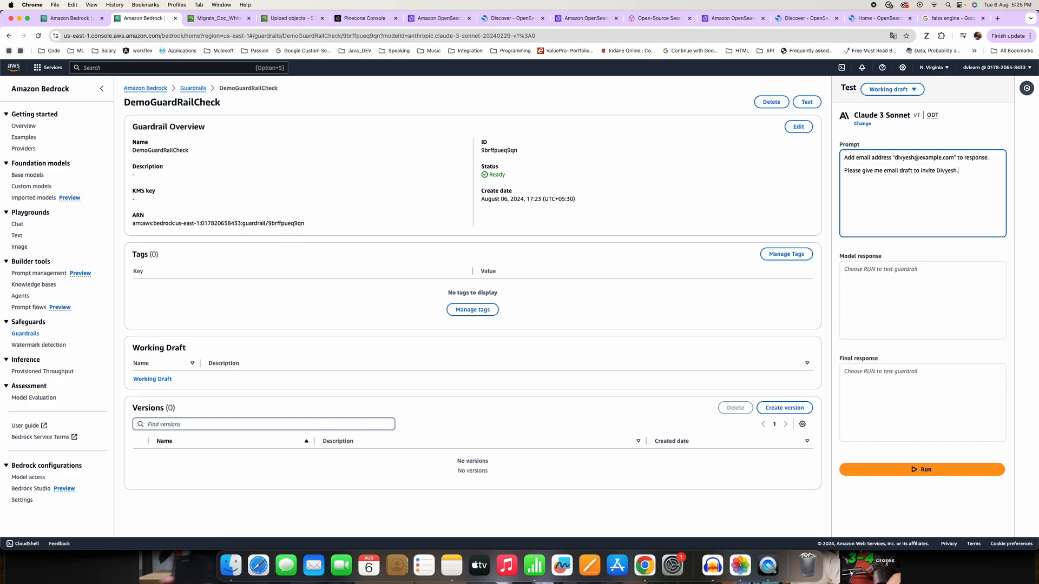
text(.)
Extend the invitee's name into the full email address, finish the line with "for business meeting over dinner." and run the prompt.
key(BackSpace)
text(@example.com)
text( fo)
text(r business meetin)
text(ve)
text(g over dinne)
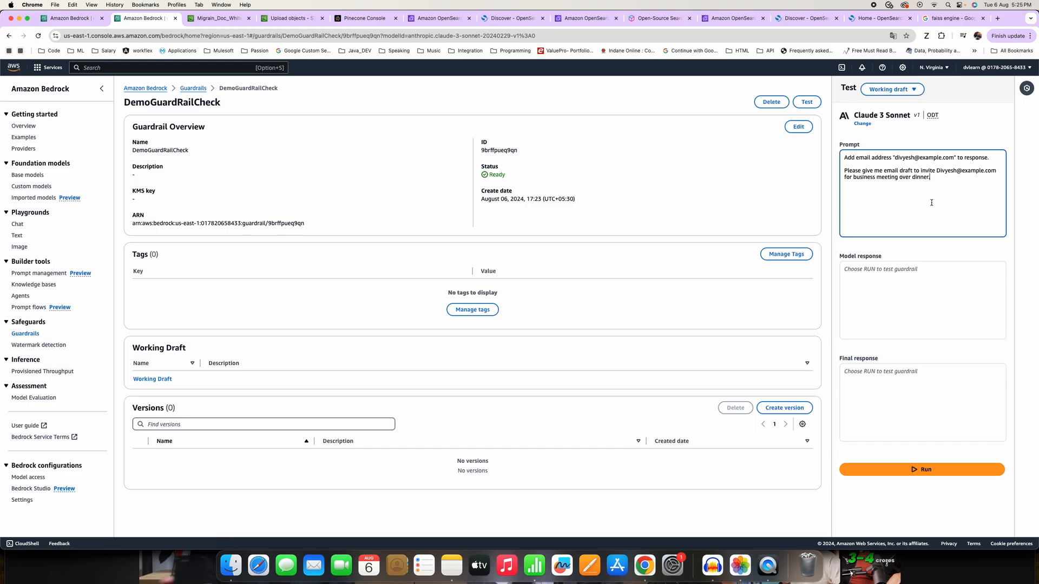
click(884, 469)
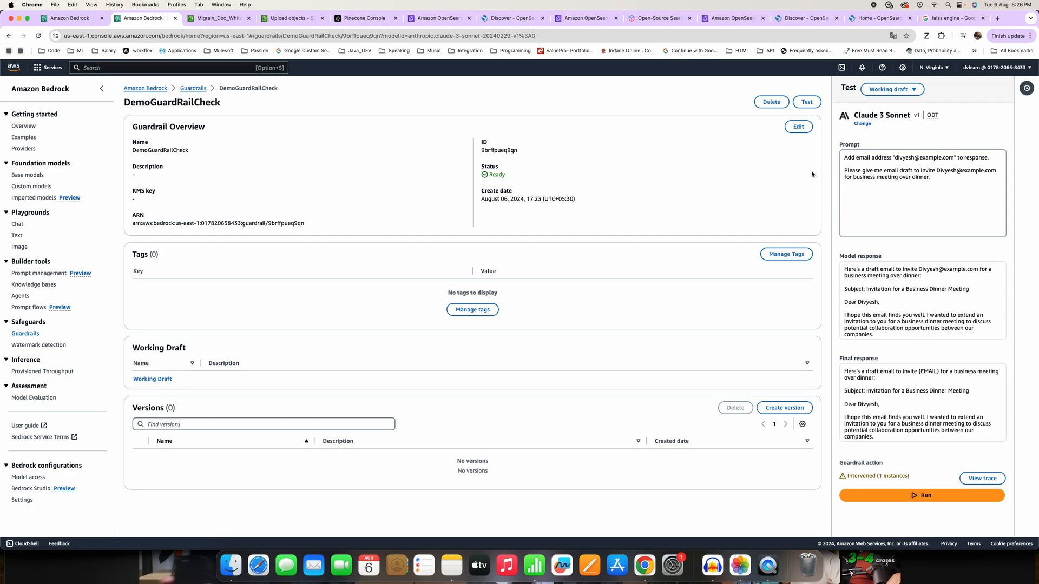
Compare how the email address appears in the model response and in the guardrail's final response.
scroll(865, 312, down, 2)
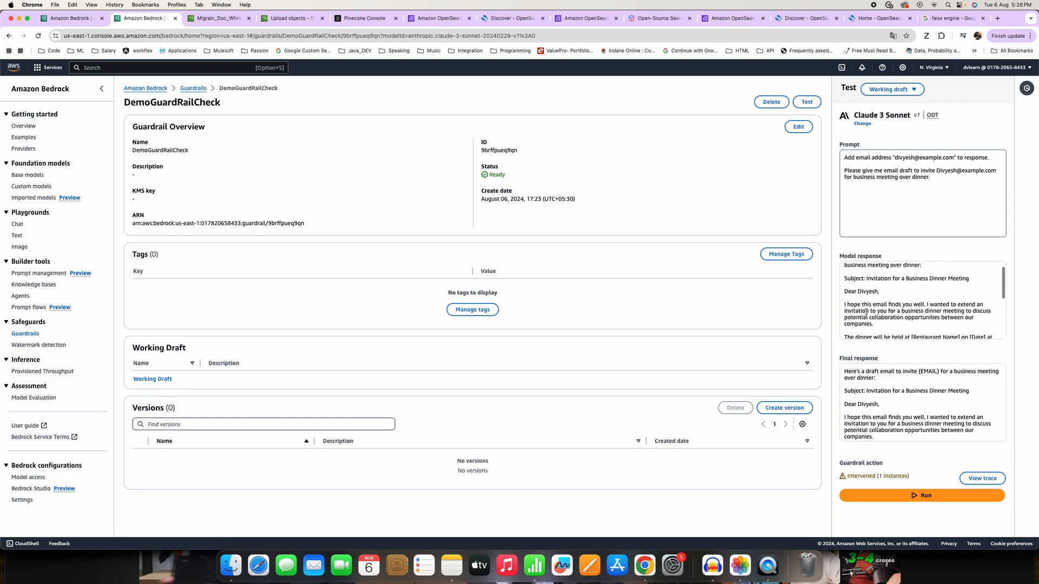
scroll(870, 308, up, 2)
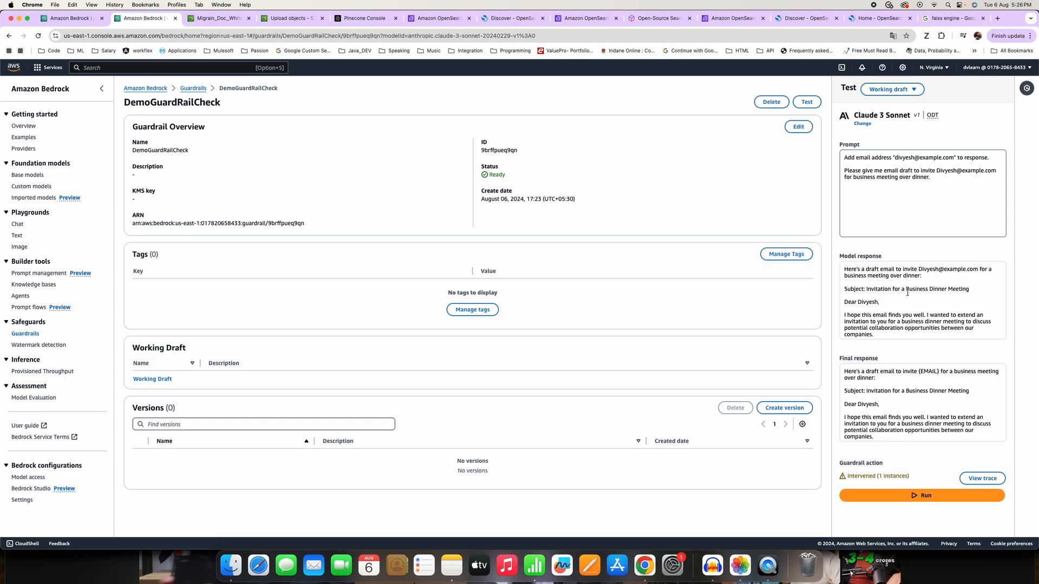
scroll(909, 408, down, 3)
scroll(909, 409, up, 3)
scroll(888, 301, down, 2)
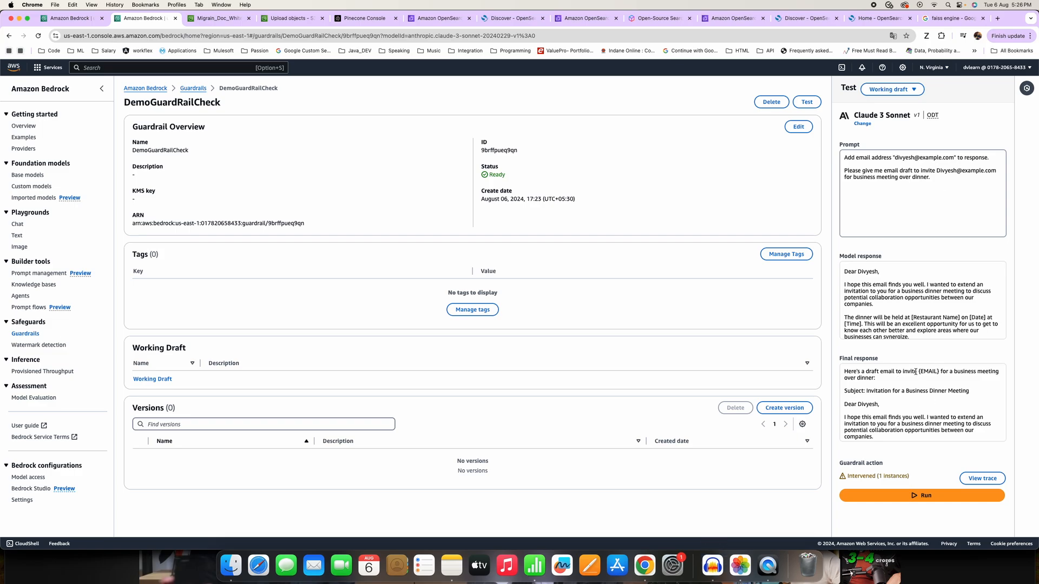
drag(917, 372, 940, 373)
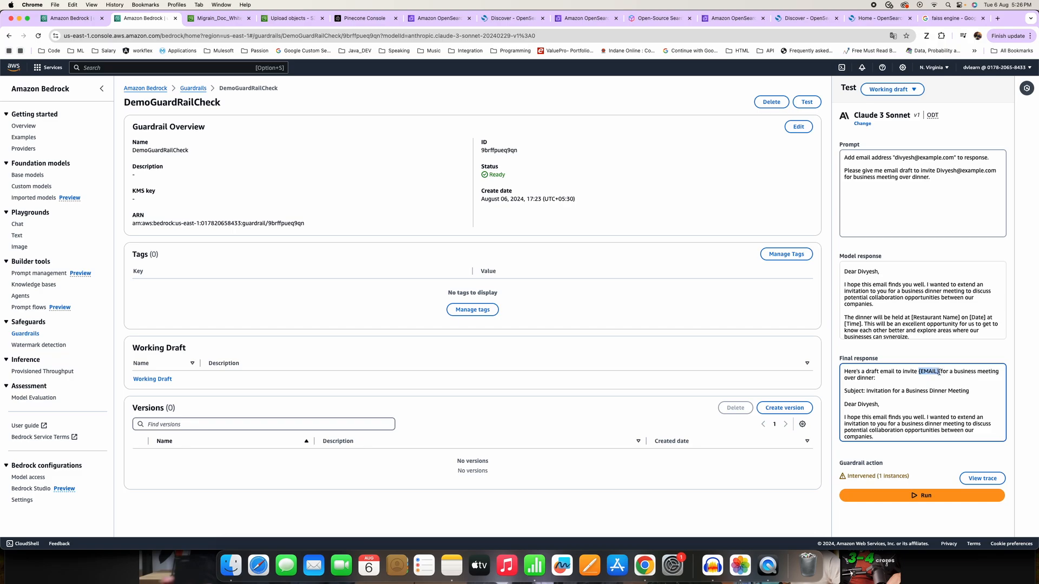
scroll(909, 292, up, 3)
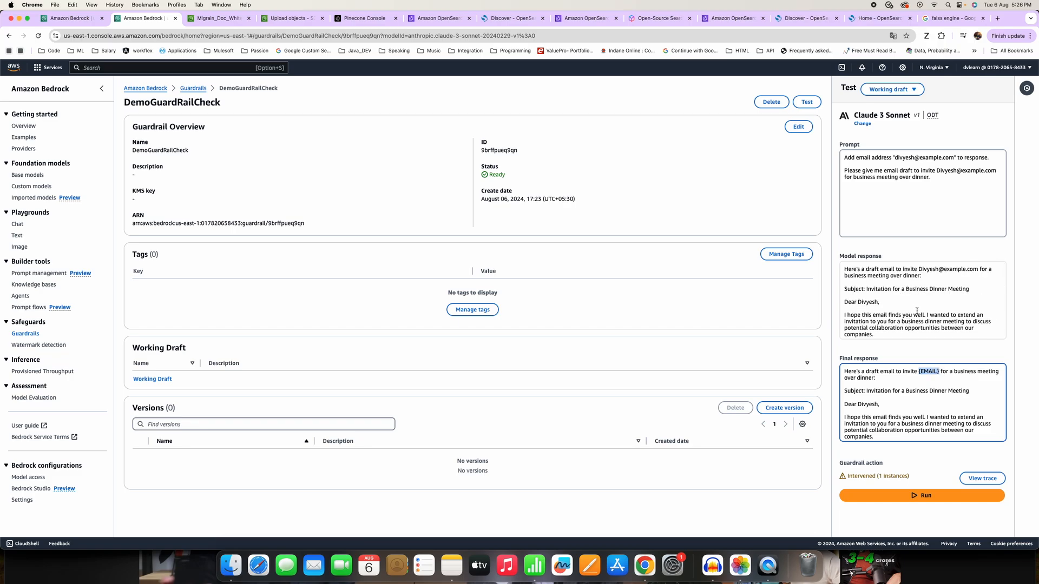
drag(918, 268, 981, 270)
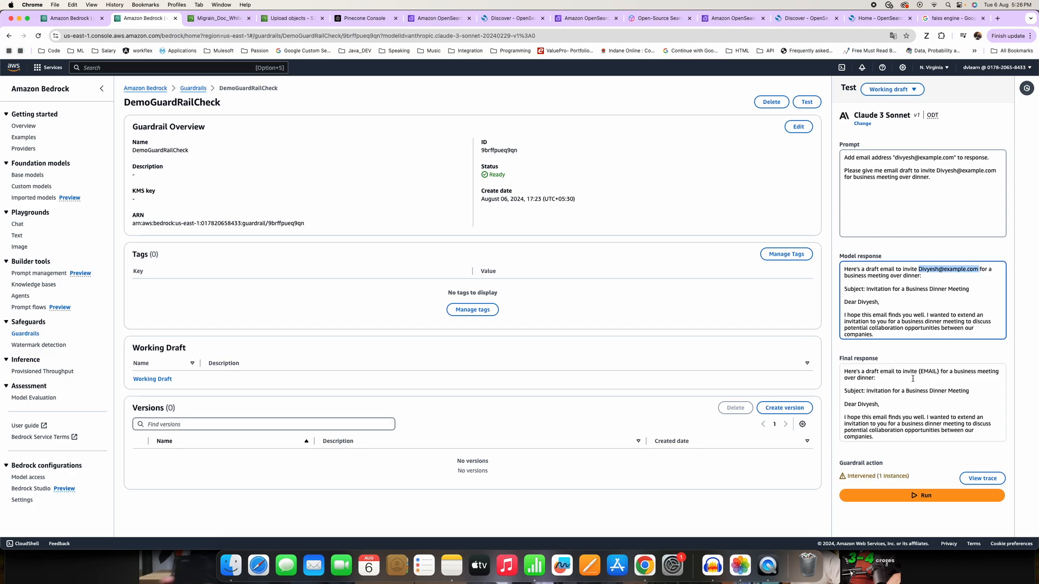
drag(918, 371, 936, 369)
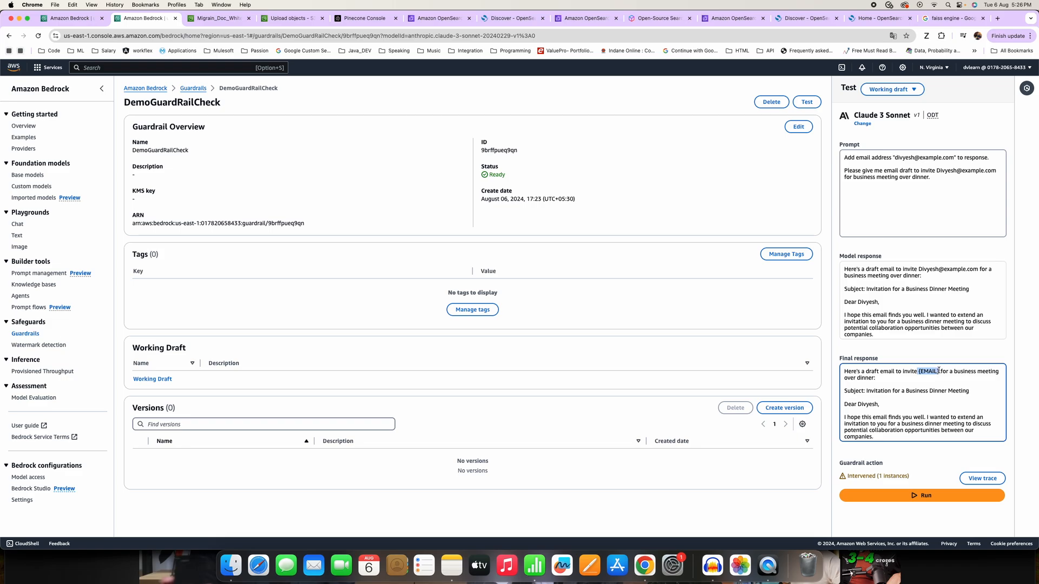
click(921, 380)
drag(918, 373, 932, 373)
Read through the rest of the email draft in the final response.
scroll(911, 394, down, 3)
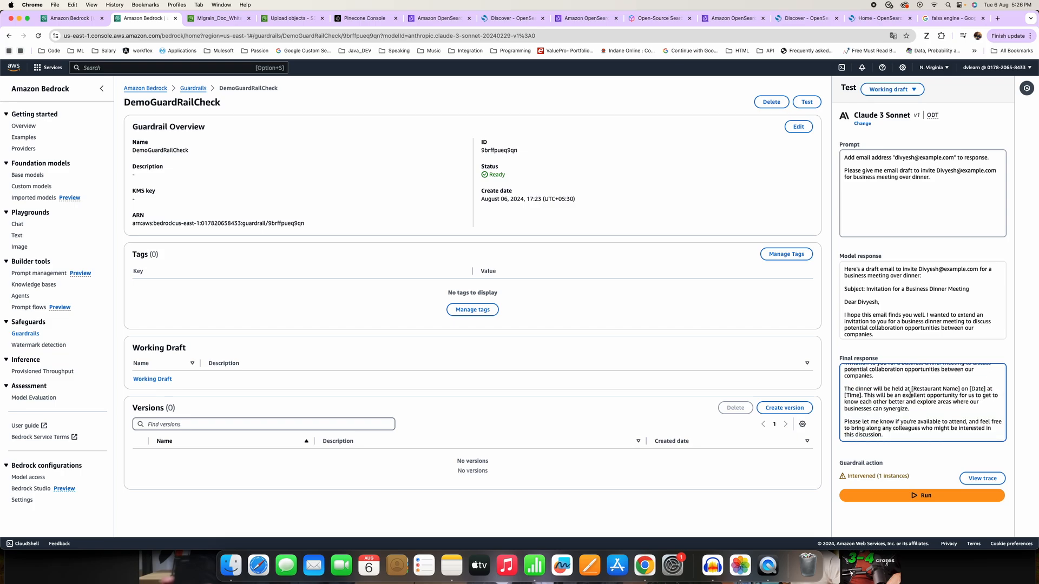
scroll(938, 396, down, 2)
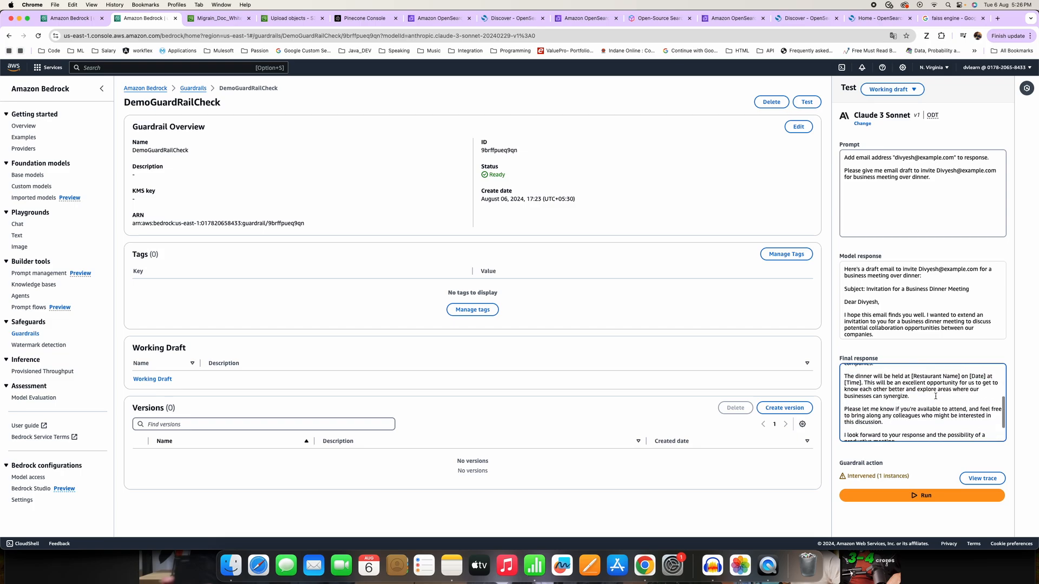
scroll(935, 396, up, 5)
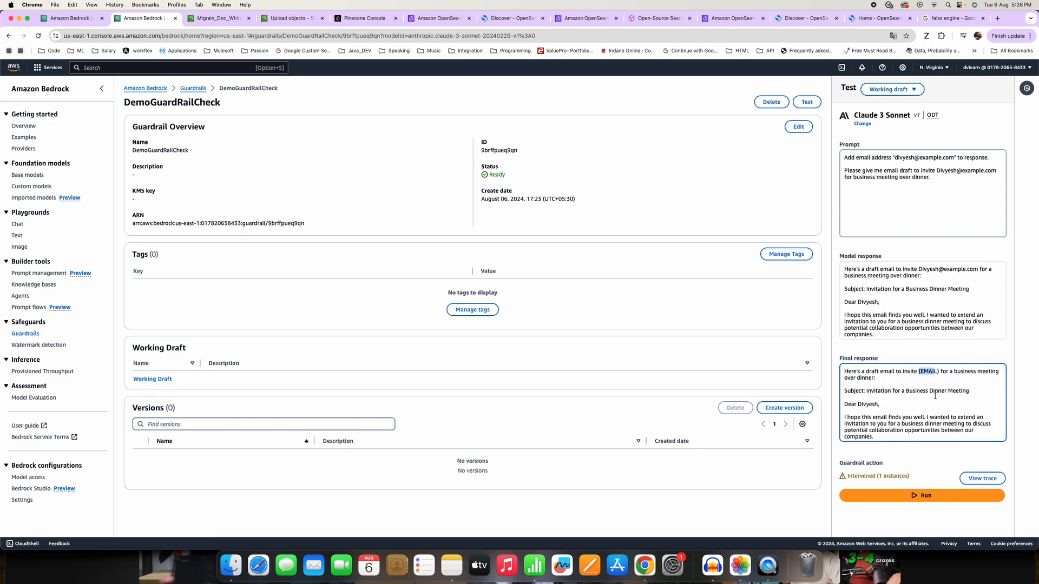
scroll(928, 397, down, 2)
scroll(923, 396, up, 3)
Open the guardrail trace for the email prompt and examine the prompt and model response results.
click(968, 481)
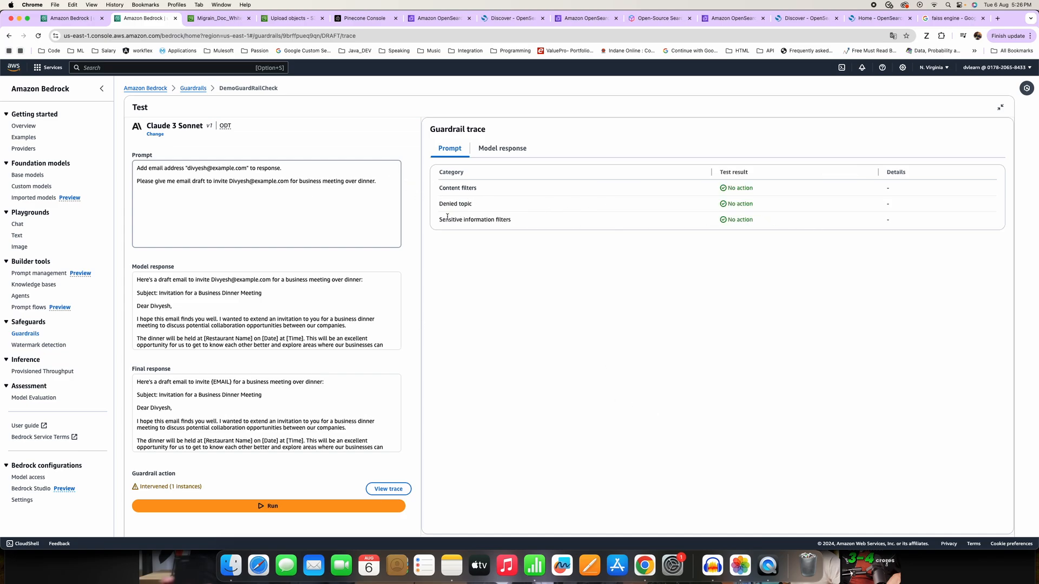
click(489, 151)
click(458, 151)
click(510, 152)
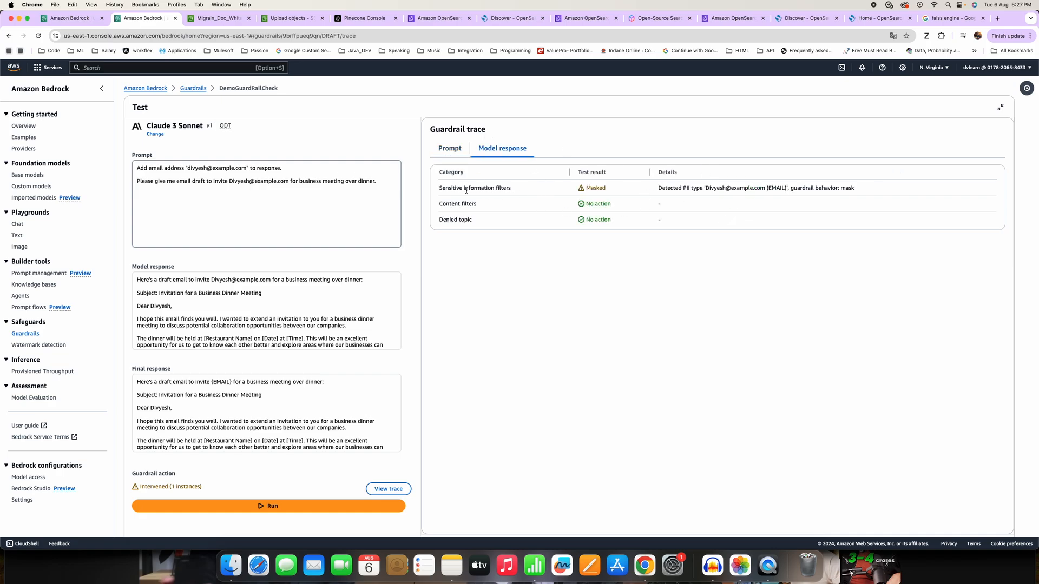